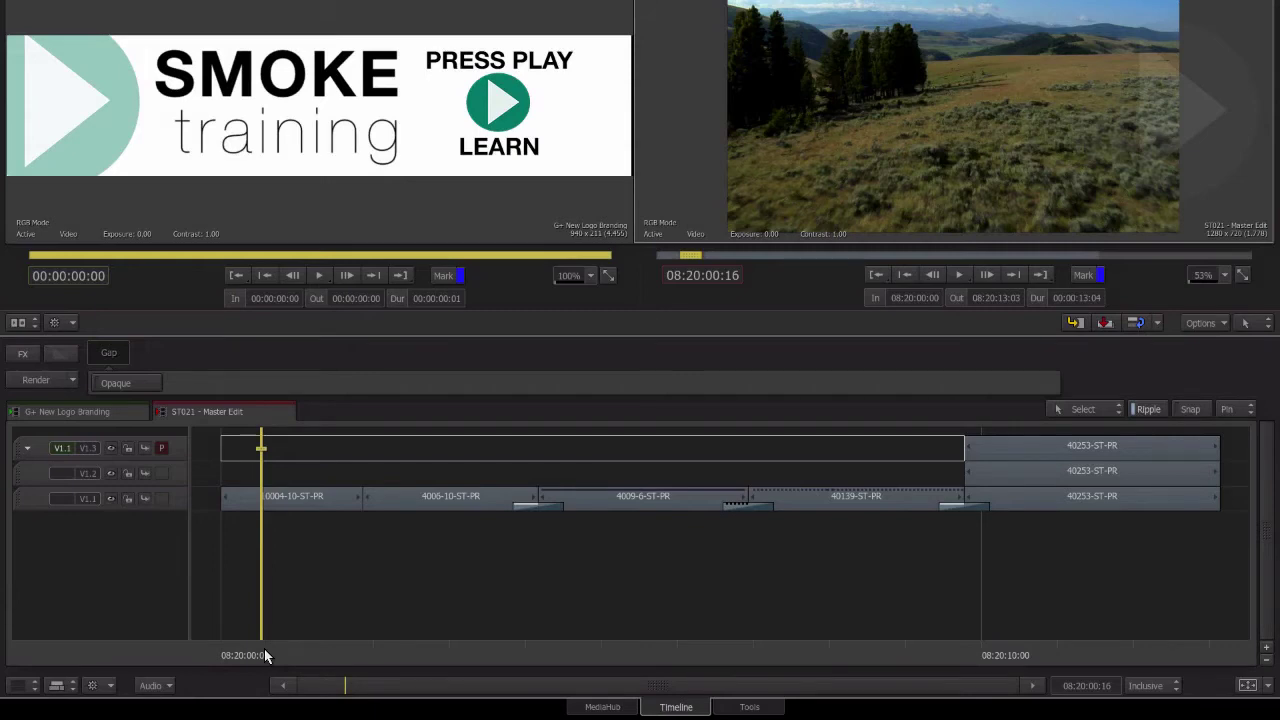
- Add an Axis effect to clip 10004-10-ST-PR and raise its scale to 110 in X and Y
{"action": "left_click_drag", "start_coordinate": [265, 652], "coordinate": [308, 638]}
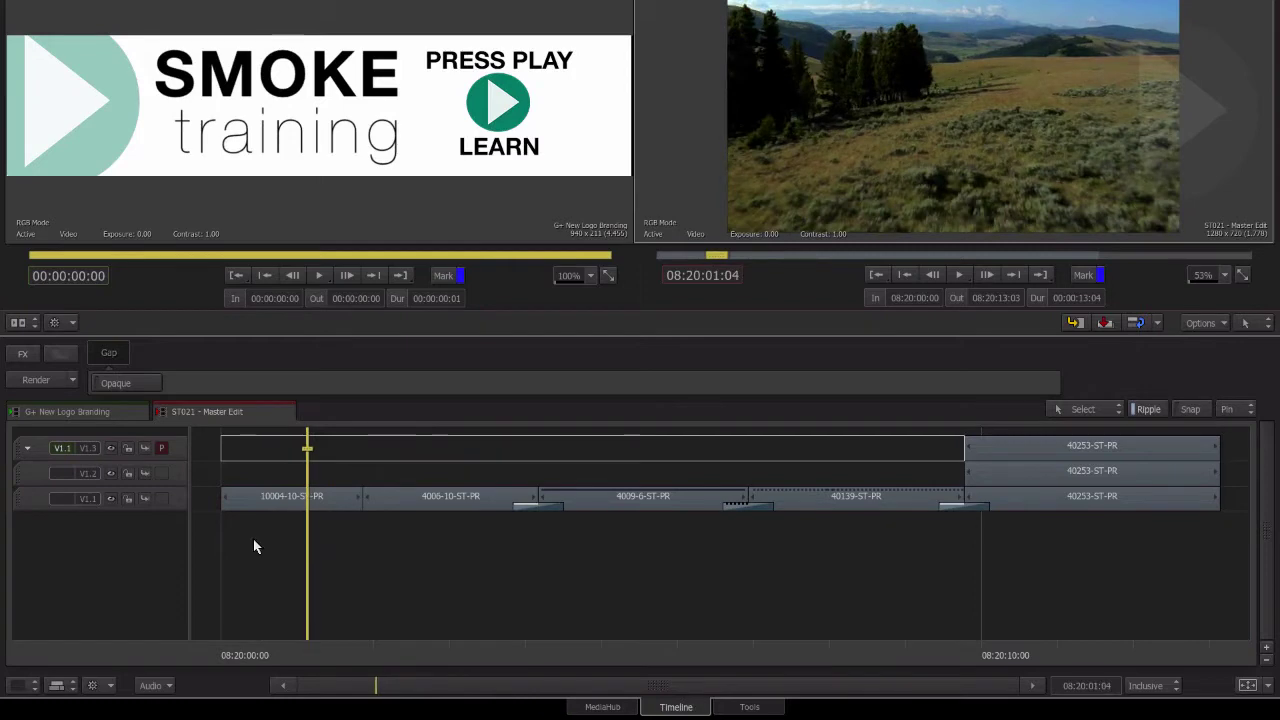
{"action": "left_click", "coordinate": [265, 508]}
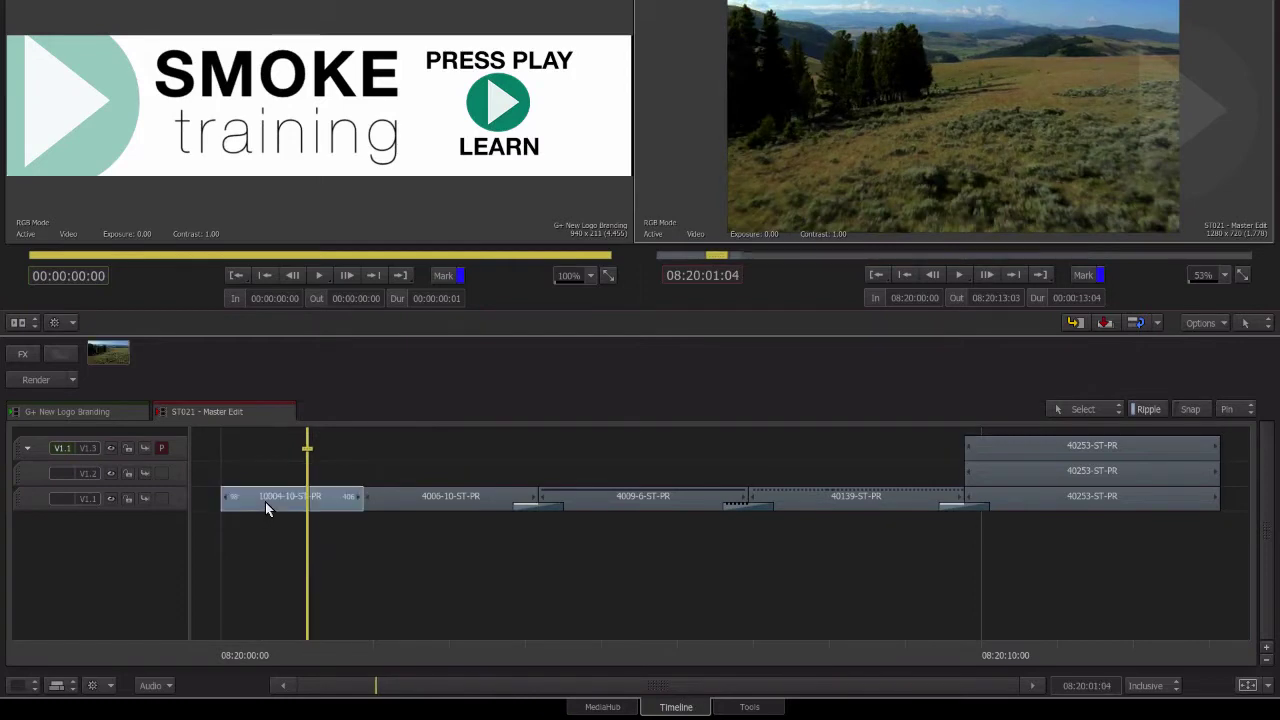
{"action": "key", "text": "ctrl+Tab"}
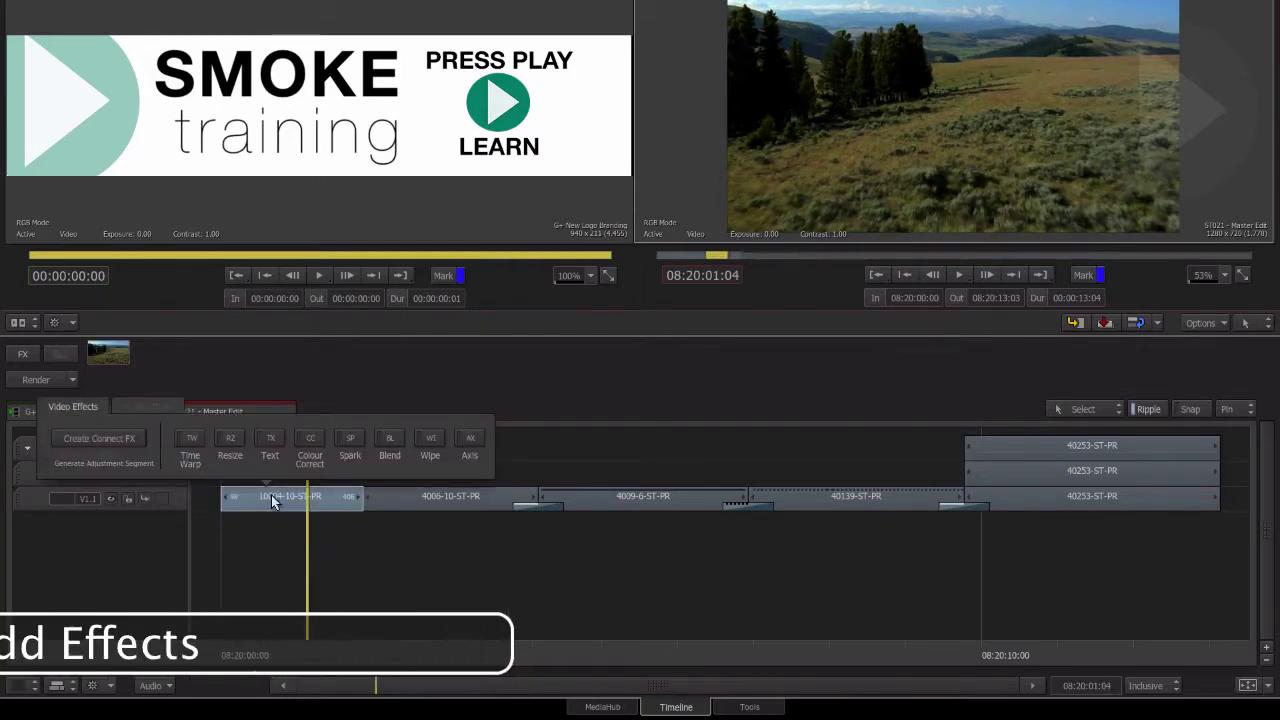
{"action": "left_click", "coordinate": [472, 441]}
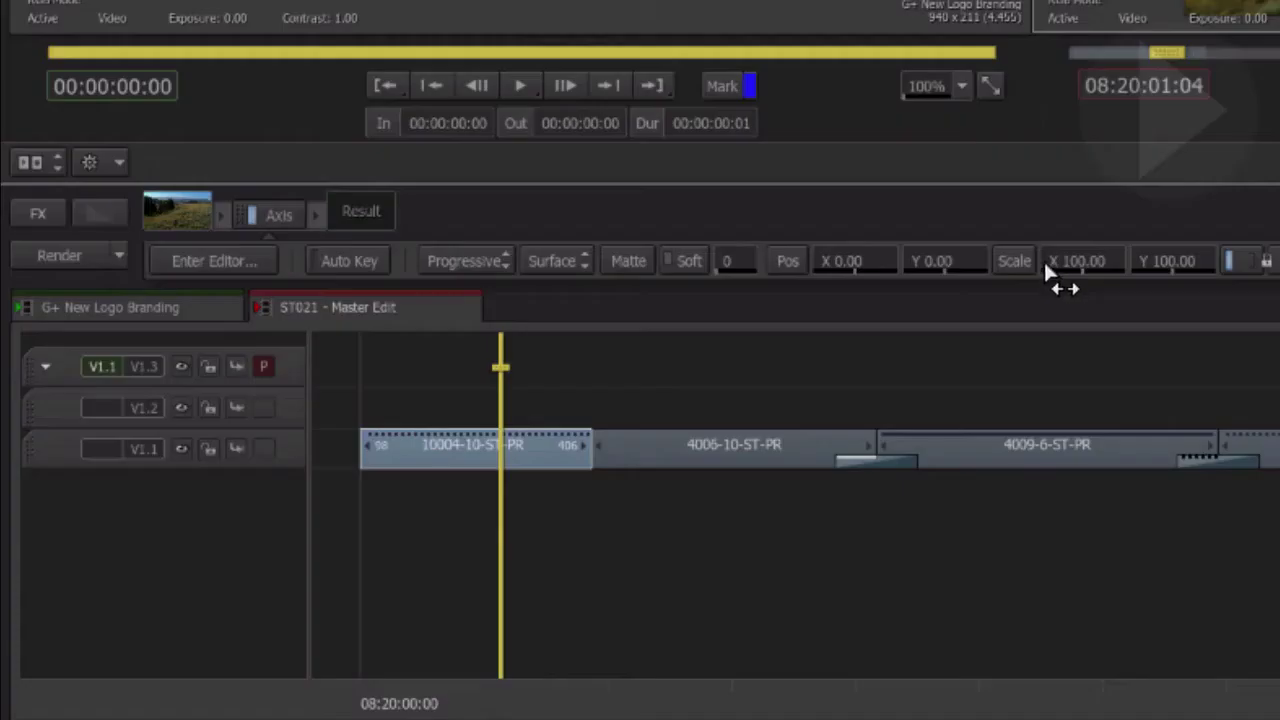
{"action": "left_click_drag", "start_coordinate": [1098, 262], "coordinate": [1186, 262]}
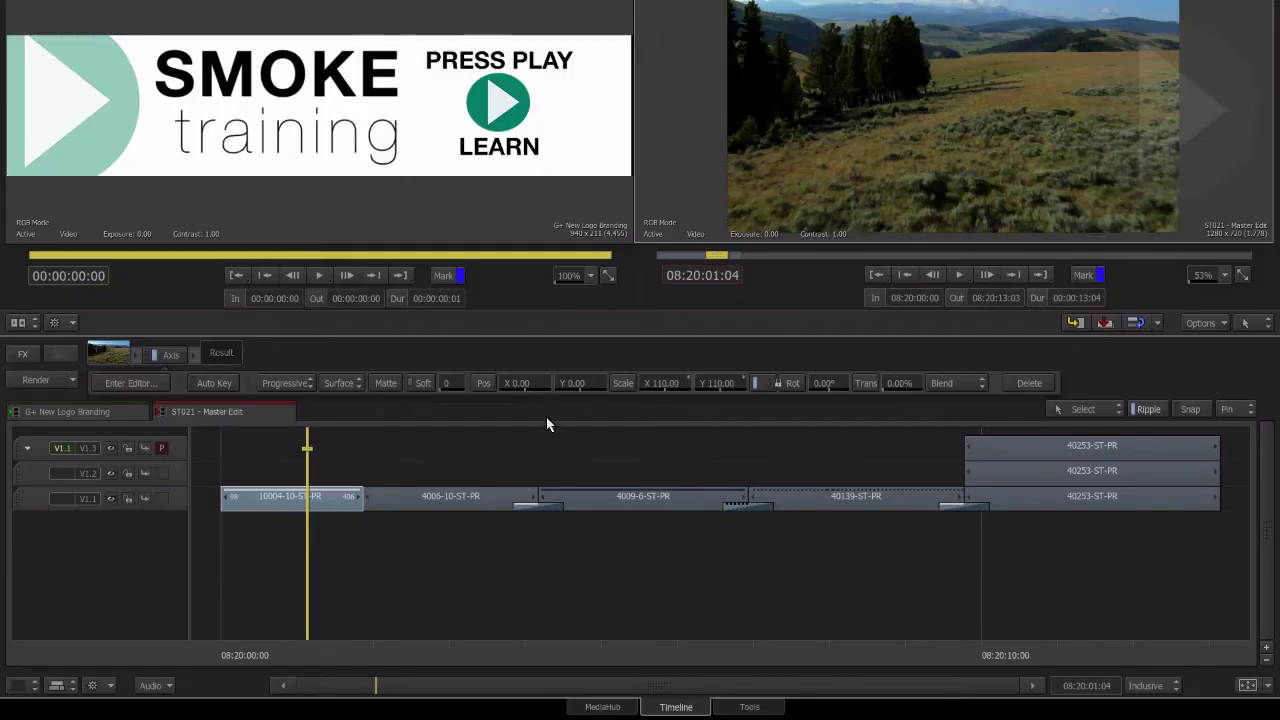
- Select clip 4009-6-ST-PR and review its Text, Colour Correct, Wipe and Axis (scale 113) effects
{"action": "left_click", "coordinate": [587, 642]}
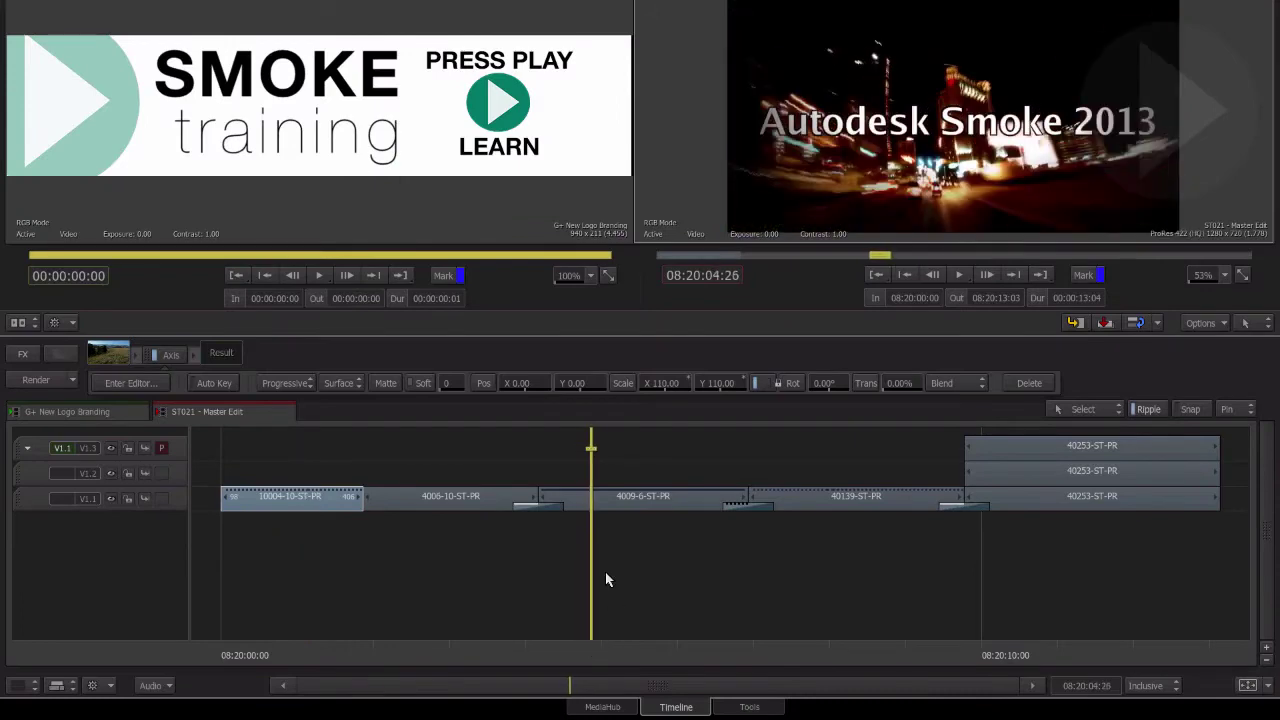
{"action": "left_click", "coordinate": [618, 503]}
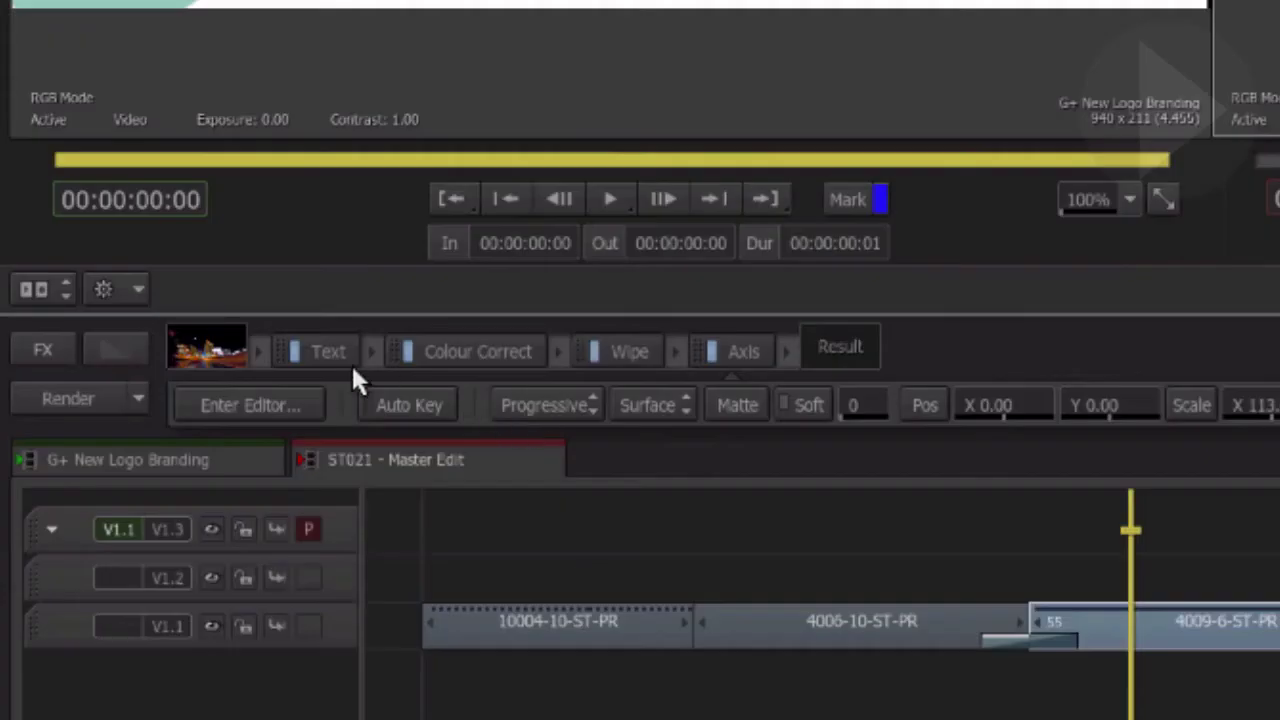
{"action": "left_click", "coordinate": [171, 354]}
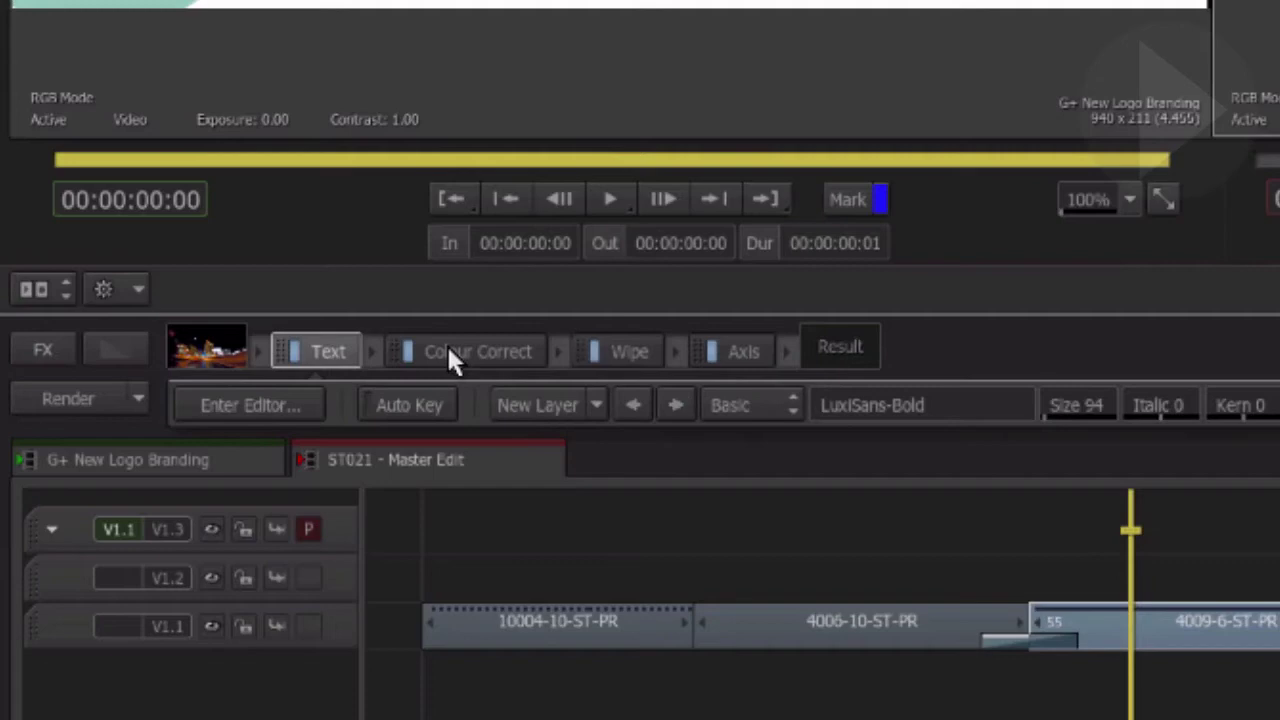
{"action": "left_click", "coordinate": [486, 350]}
{"action": "left_click", "coordinate": [638, 360]}
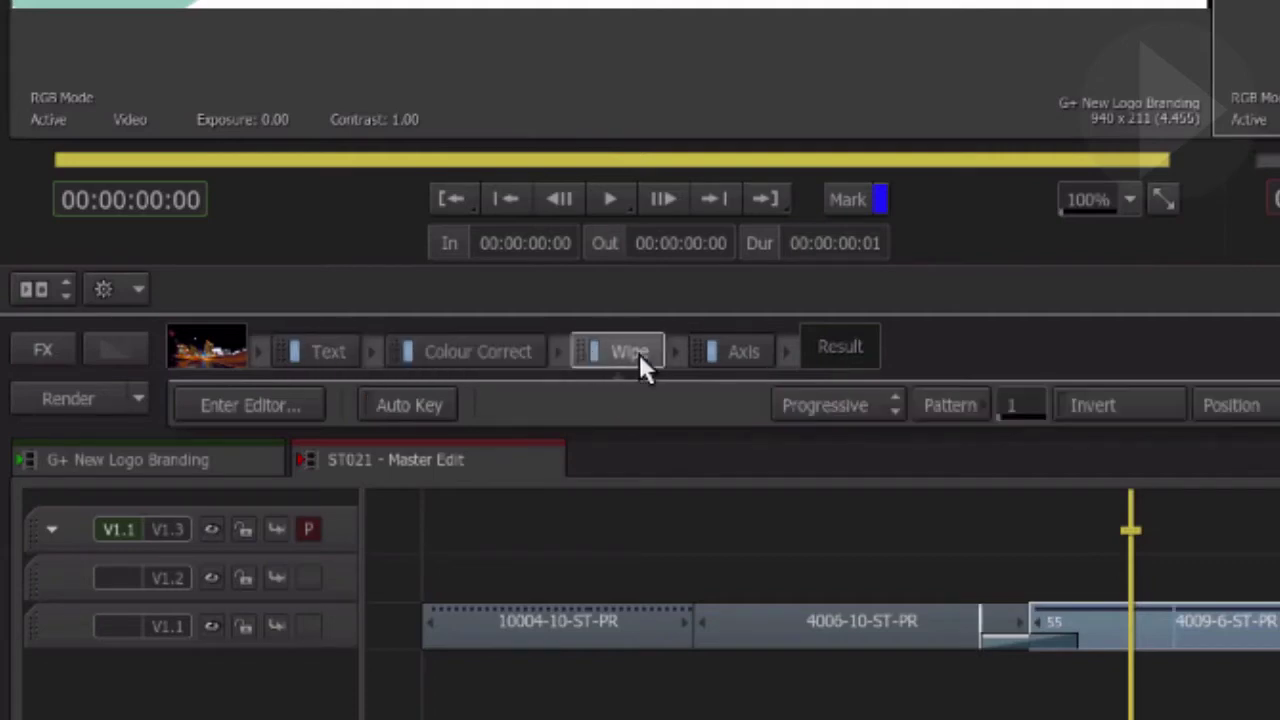
{"action": "left_click", "coordinate": [749, 364]}
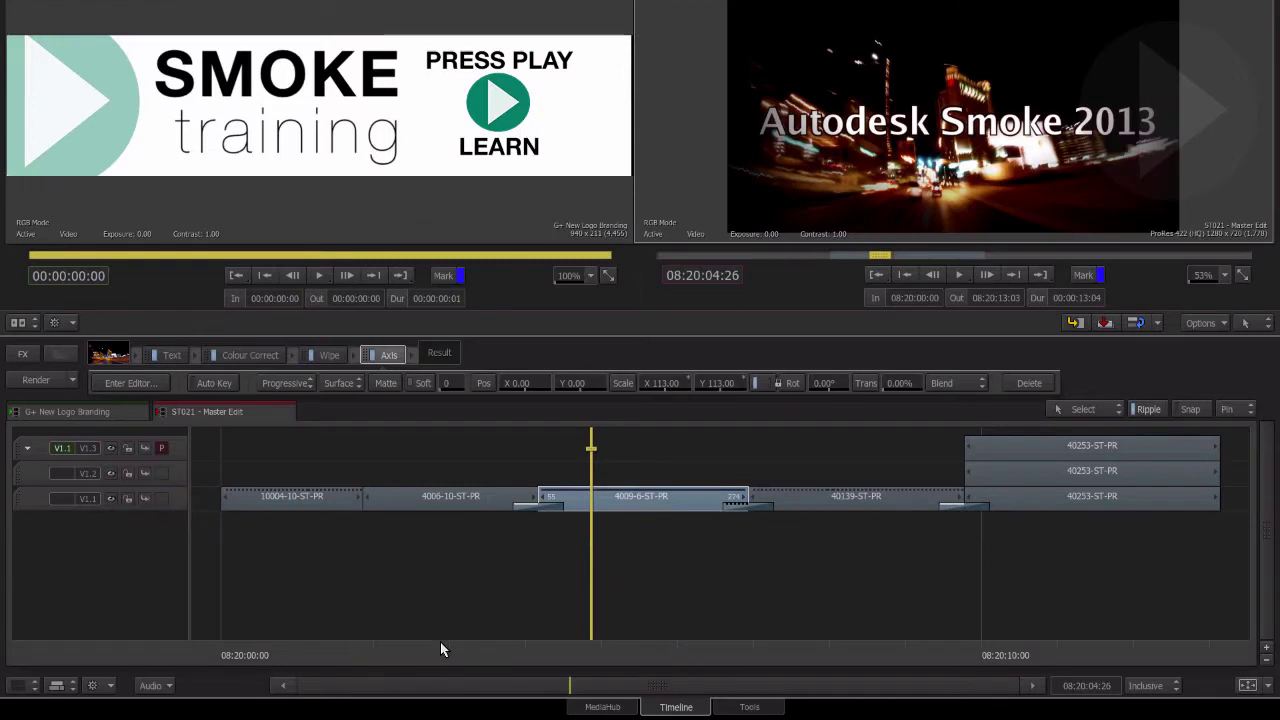
- Open the Axis effect in its full editor, scrub back a frame, then exit to the timeline
{"action": "left_click", "coordinate": [140, 381]}
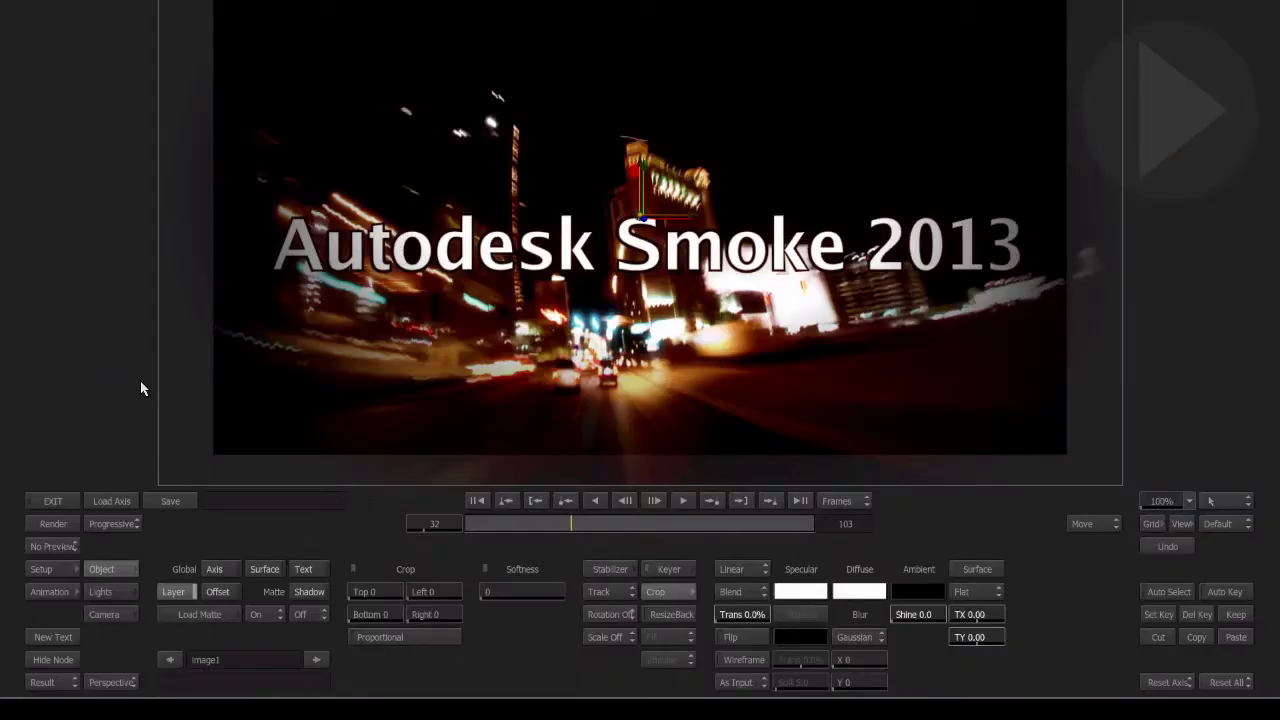
{"action": "mouse_move", "coordinate": [474, 523]}
{"action": "left_mouse_down"}
{"action": "mouse_move", "coordinate": [503, 523]}
{"action": "mouse_move", "coordinate": [481, 523]}
{"action": "left_mouse_up"}
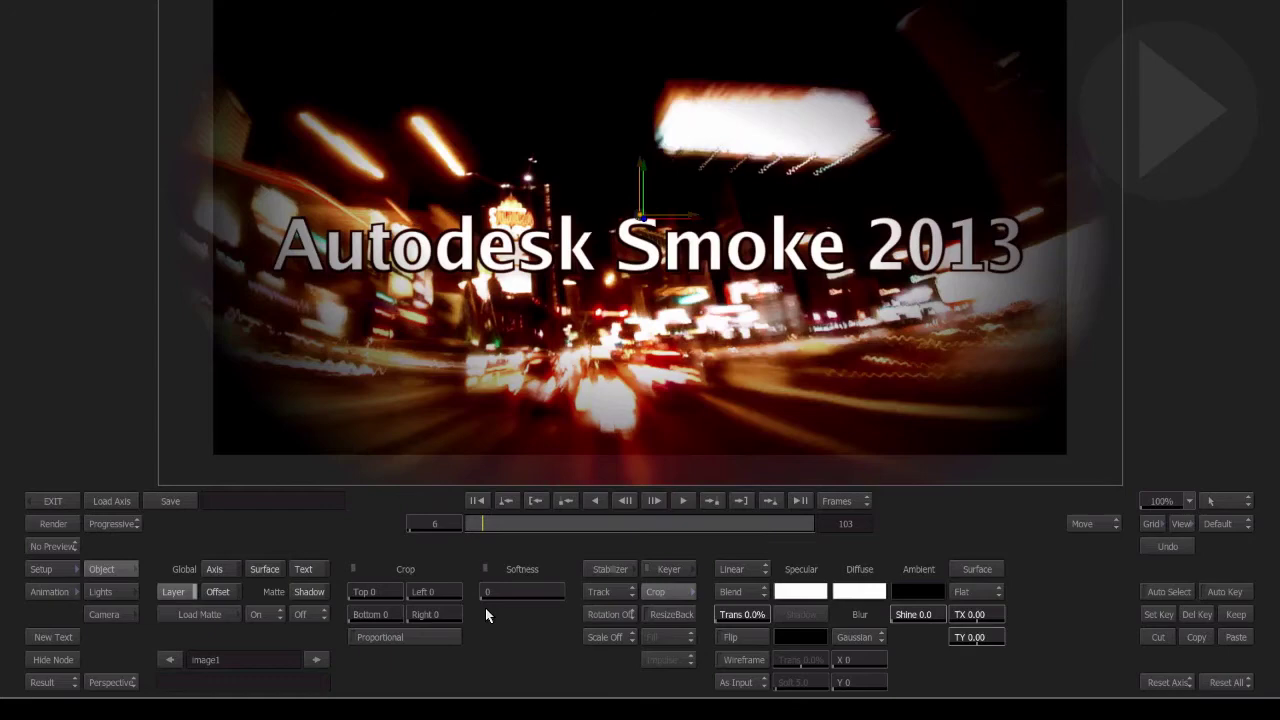
{"action": "left_click", "coordinate": [69, 503]}
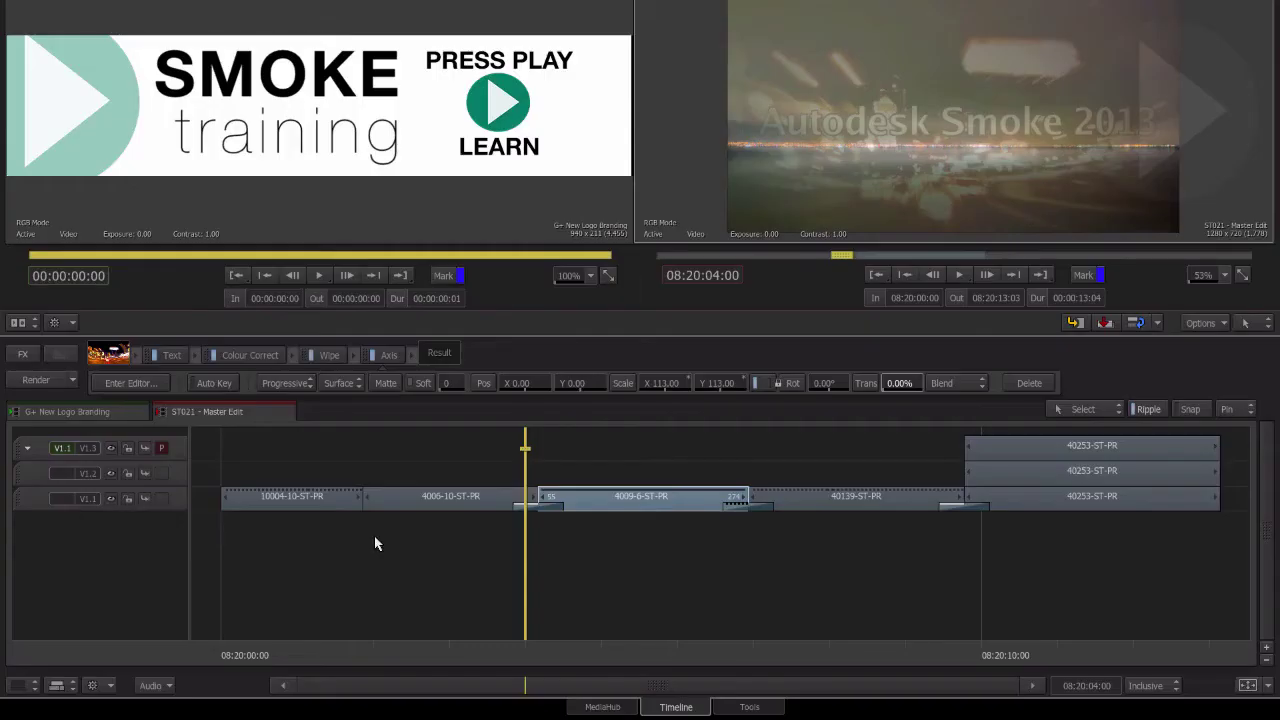
- Convert clip 4006-10-ST-PR into a ConnectFX composite and exit back to the Master Edit timeline
{"action": "left_click_drag", "start_coordinate": [539, 647], "coordinate": [441, 612]}
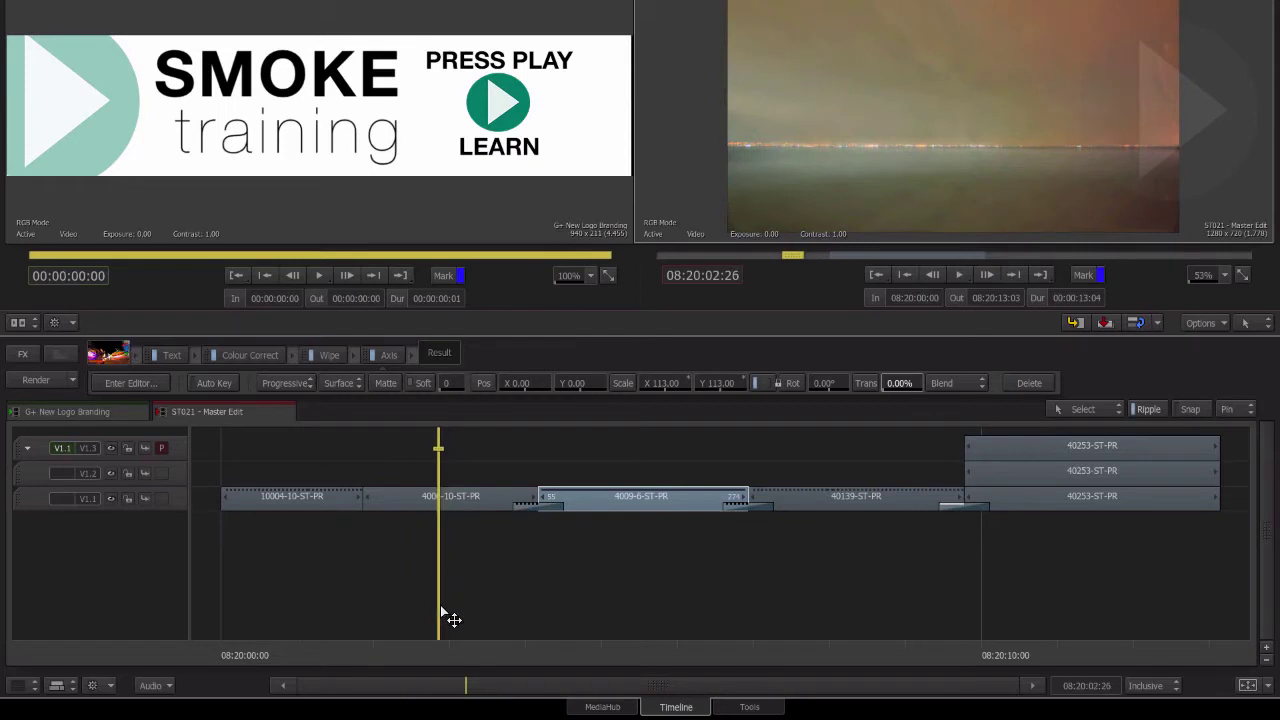
{"action": "left_click", "coordinate": [399, 497]}
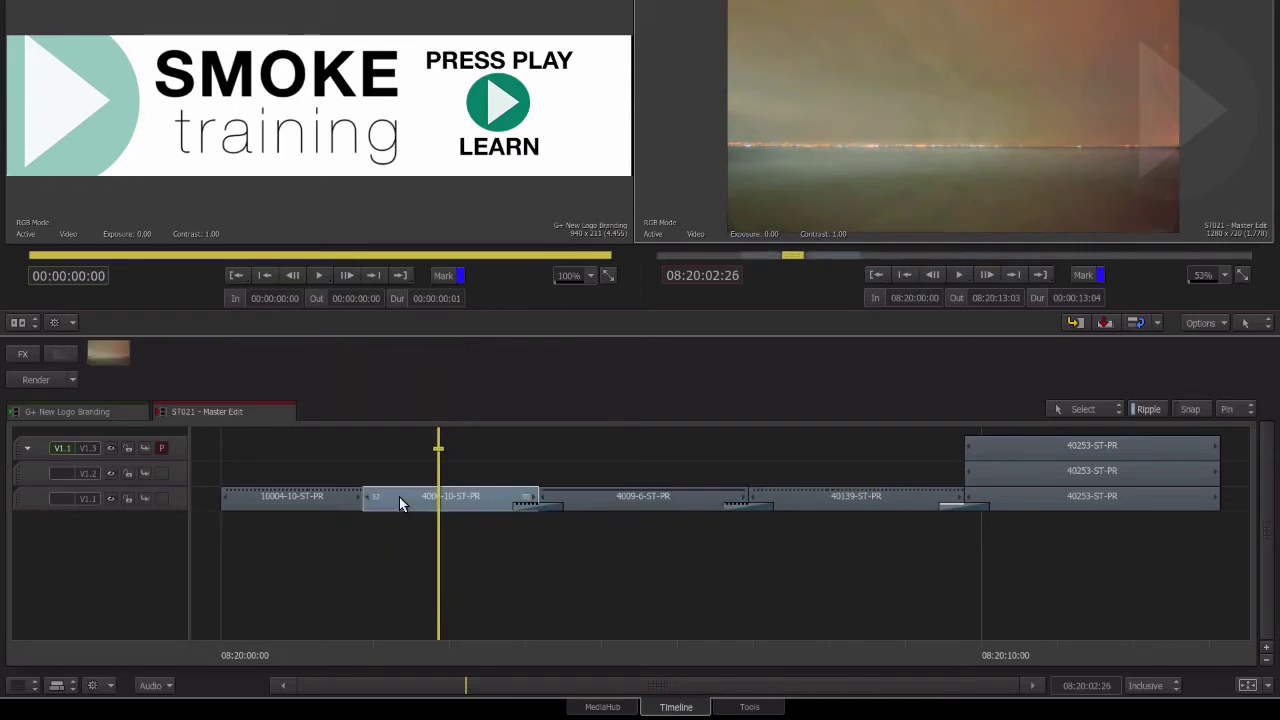
{"action": "left_click", "coordinate": [399, 497]}
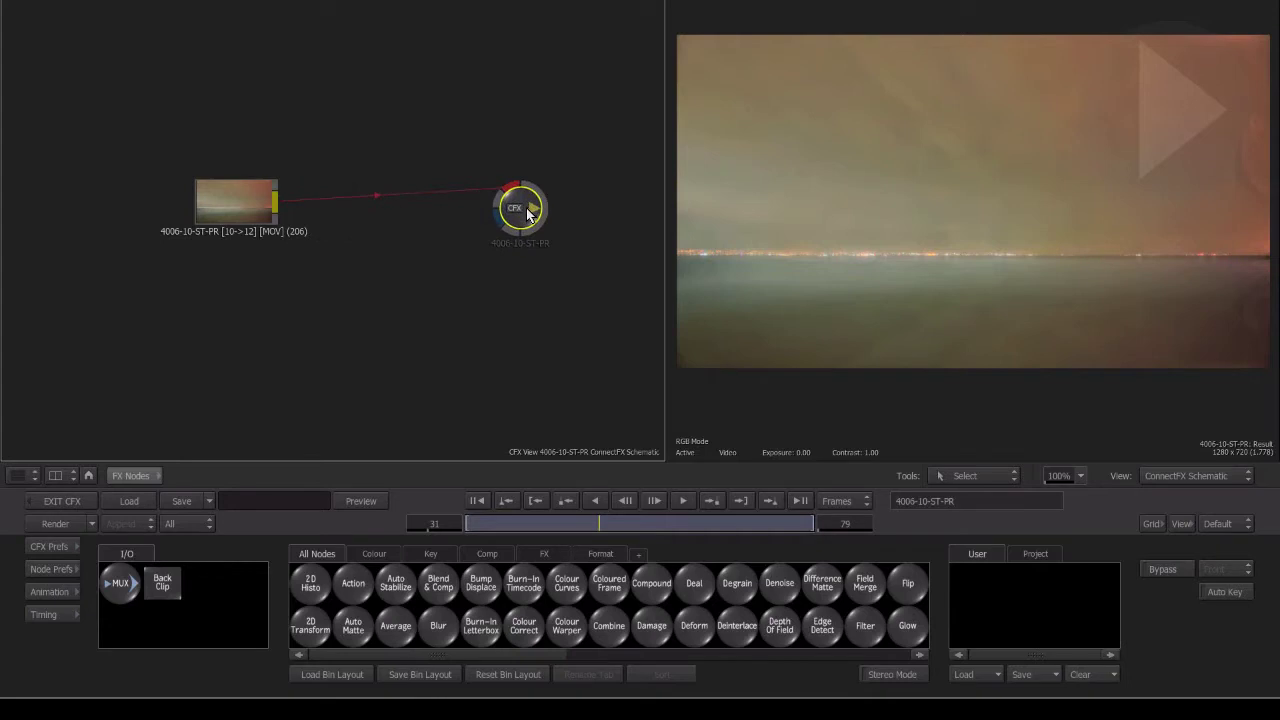
{"action": "left_click", "coordinate": [49, 496]}
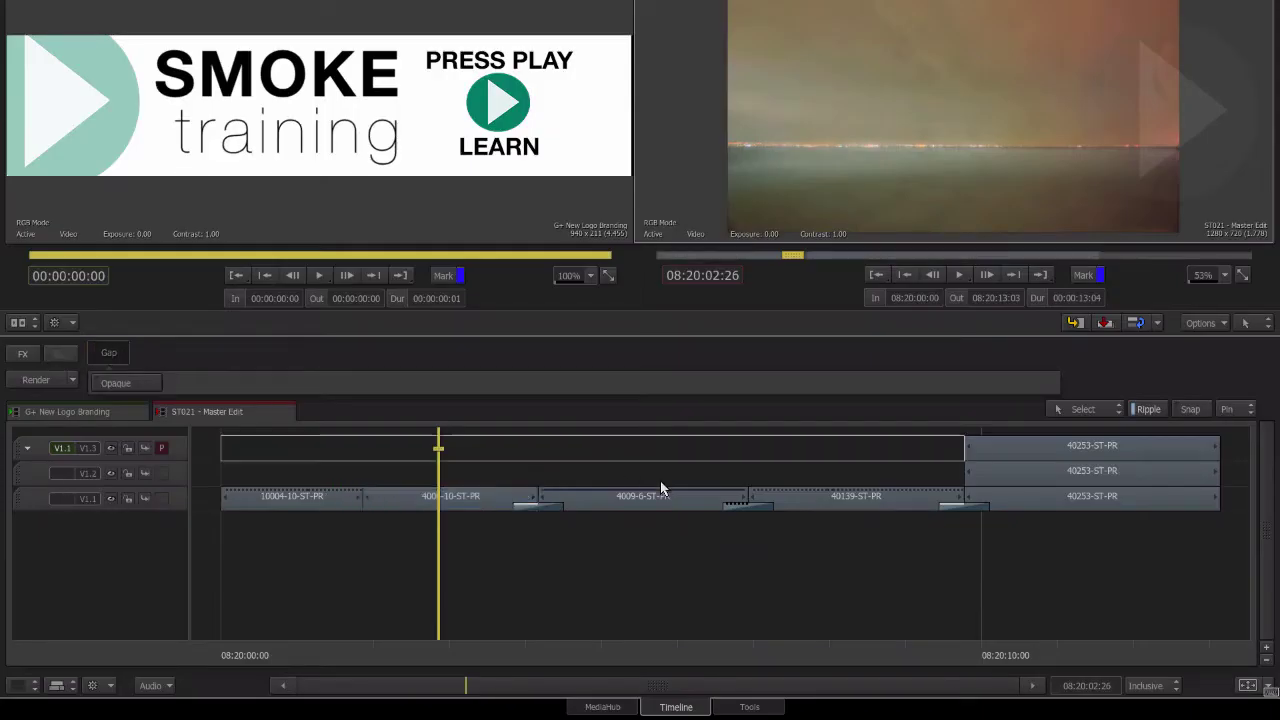
- Select clip 4009-6-ST-PR and build its ConnectFX with Generate Composite enabled
{"action": "left_click_drag", "start_coordinate": [612, 650], "coordinate": [628, 540]}
{"action": "left_click", "coordinate": [624, 502]}
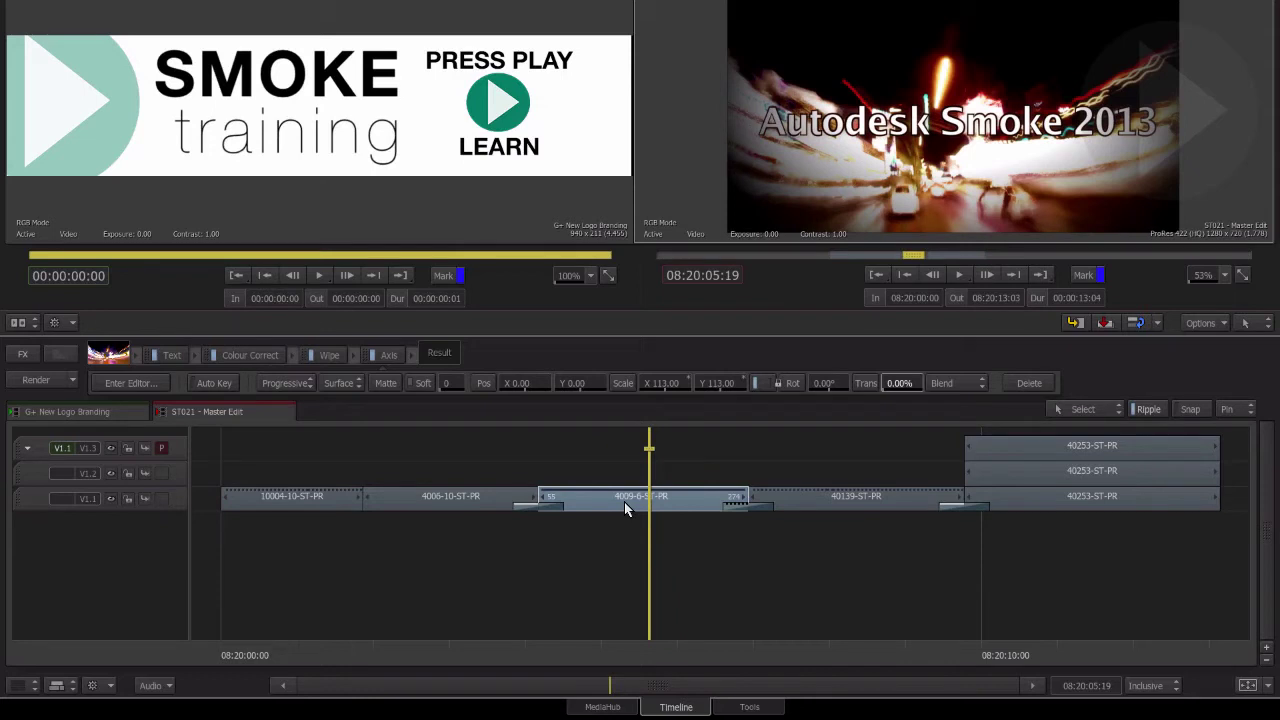
{"action": "left_click", "coordinate": [624, 502]}
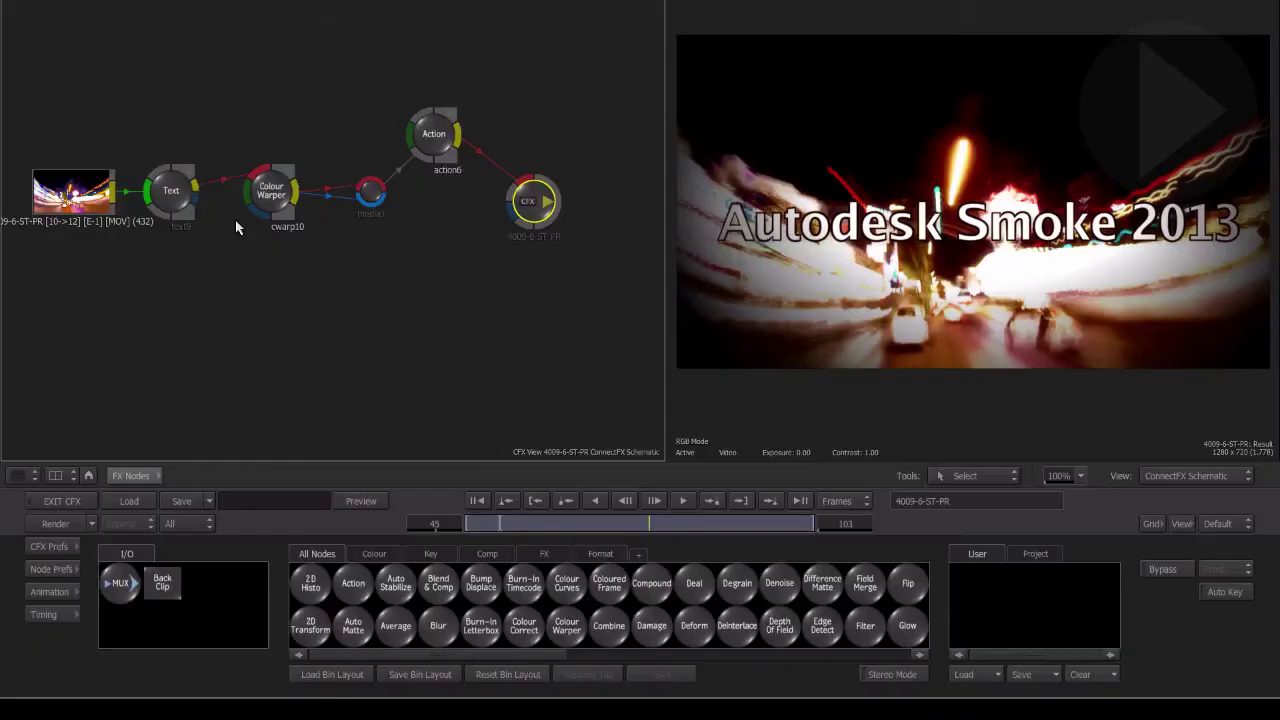
- Step through the source, Text, Colour Warper, Action and output node results, then exit ConnectFX
{"action": "left_click", "coordinate": [100, 200]}
{"action": "left_click", "coordinate": [170, 197]}
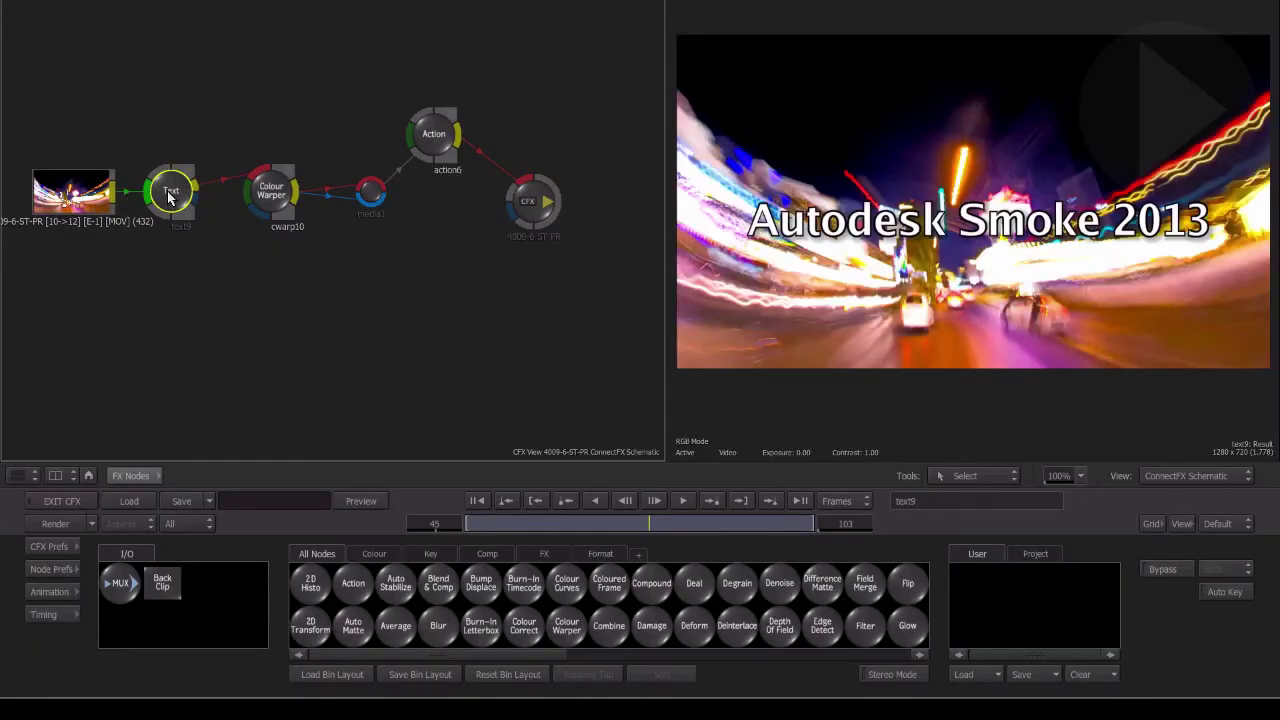
{"action": "left_click", "coordinate": [274, 195]}
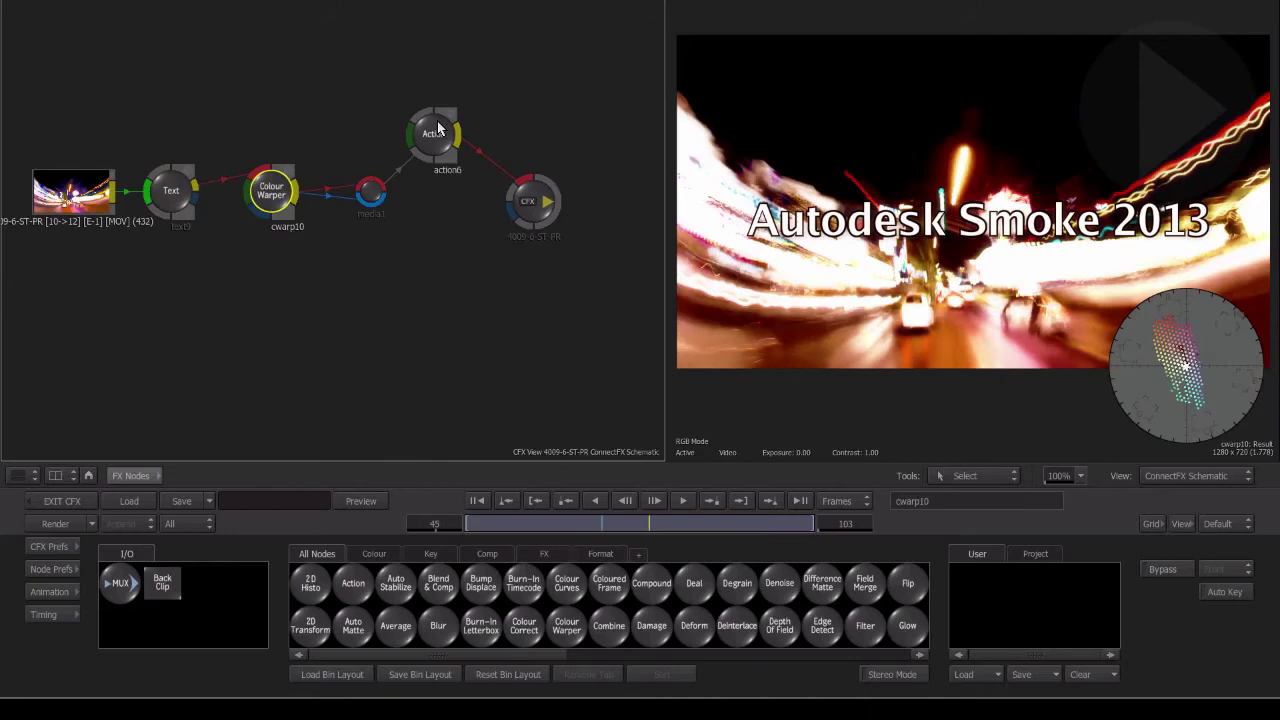
{"action": "left_click", "coordinate": [437, 130]}
{"action": "left_click", "coordinate": [532, 200]}
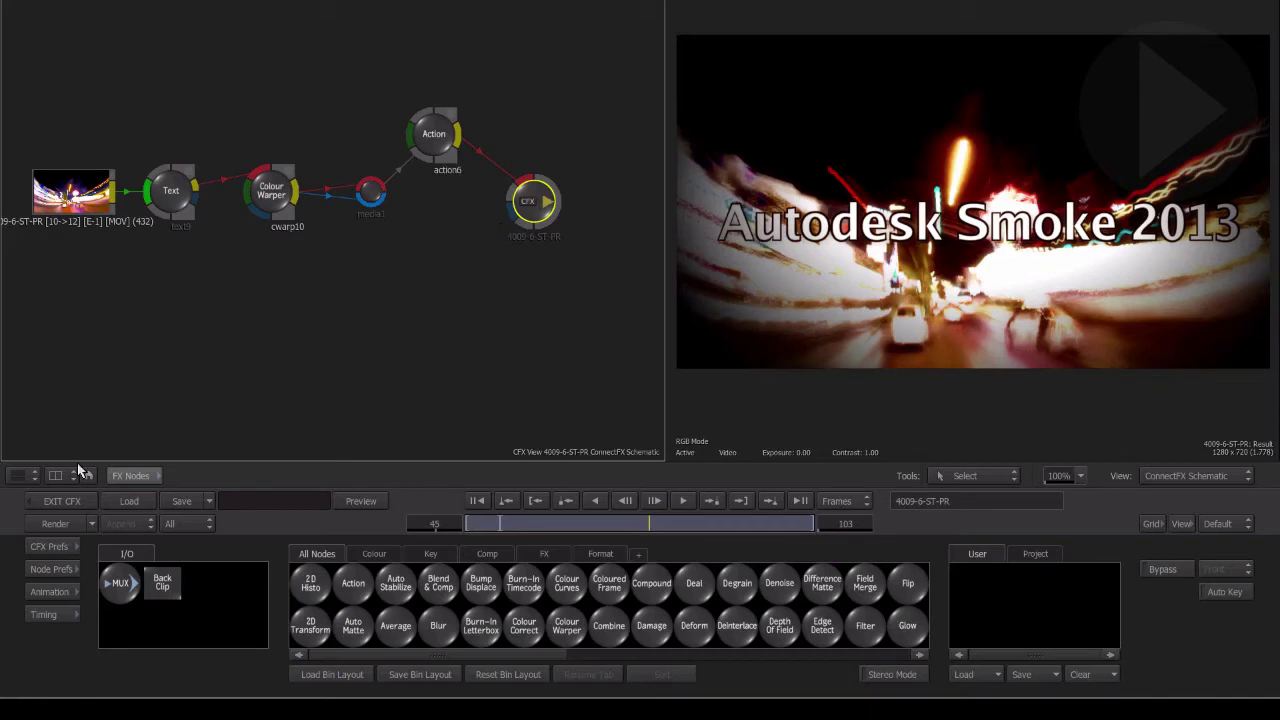
{"action": "left_click", "coordinate": [61, 499]}
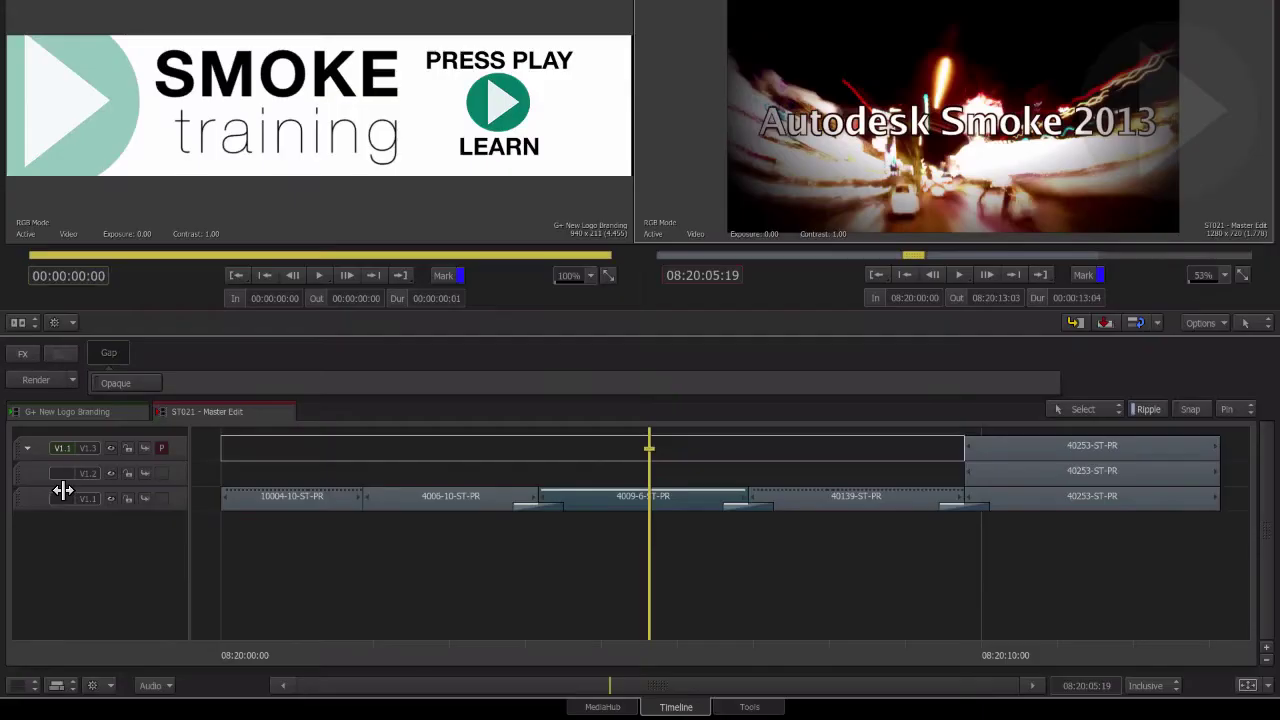
- Move the playhead to the night mountain shot and select clip 40139-ST-PR to show its Axis settings
{"action": "left_click", "coordinate": [628, 641]}
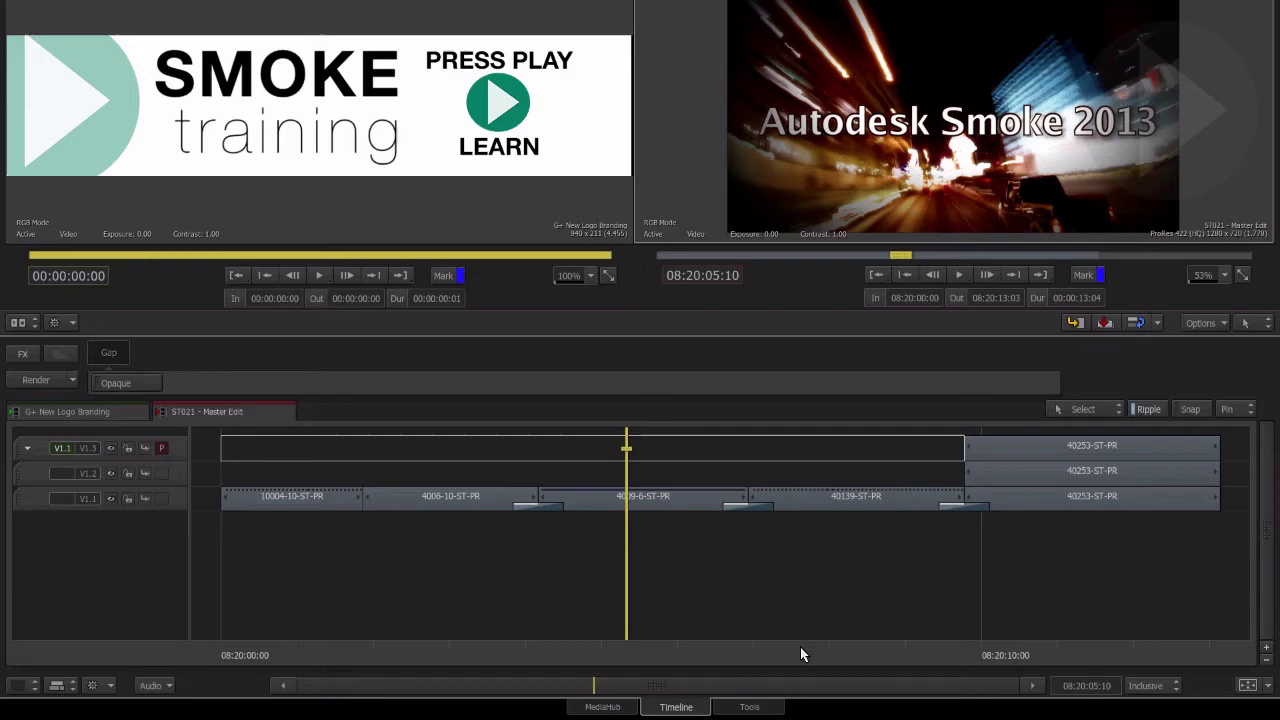
{"action": "left_click", "coordinate": [850, 645]}
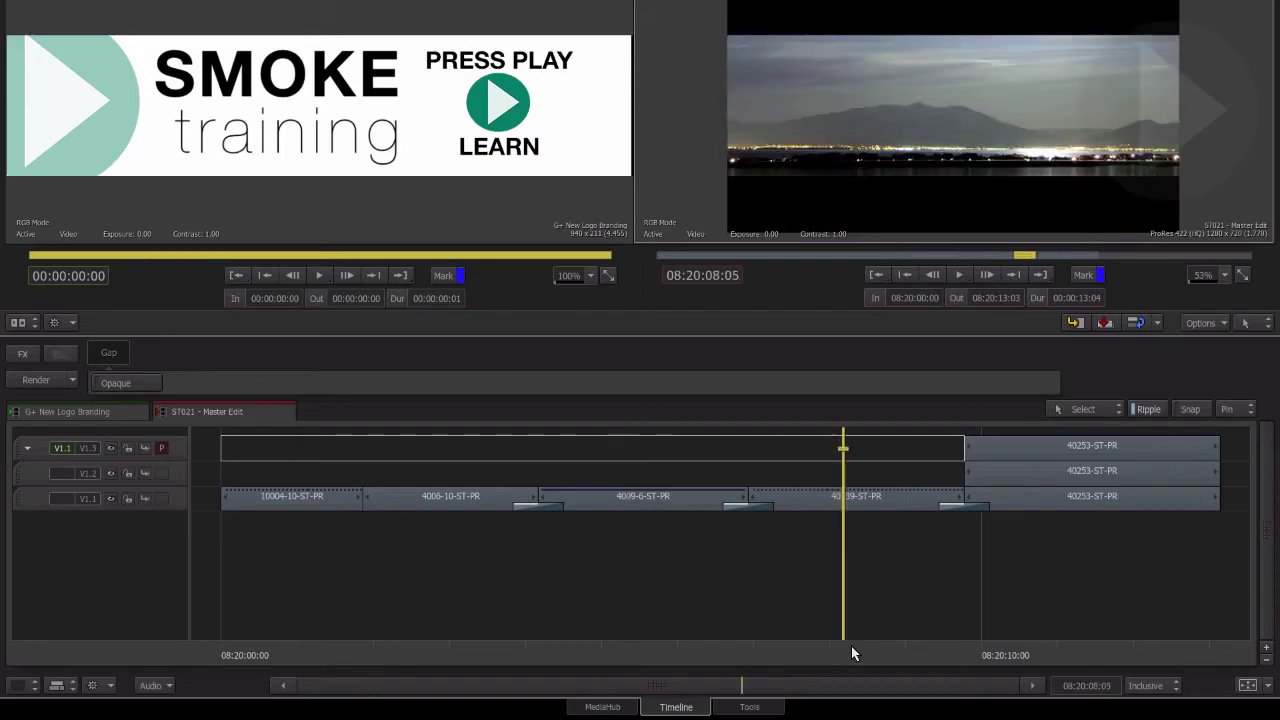
{"action": "left_click", "coordinate": [806, 497]}
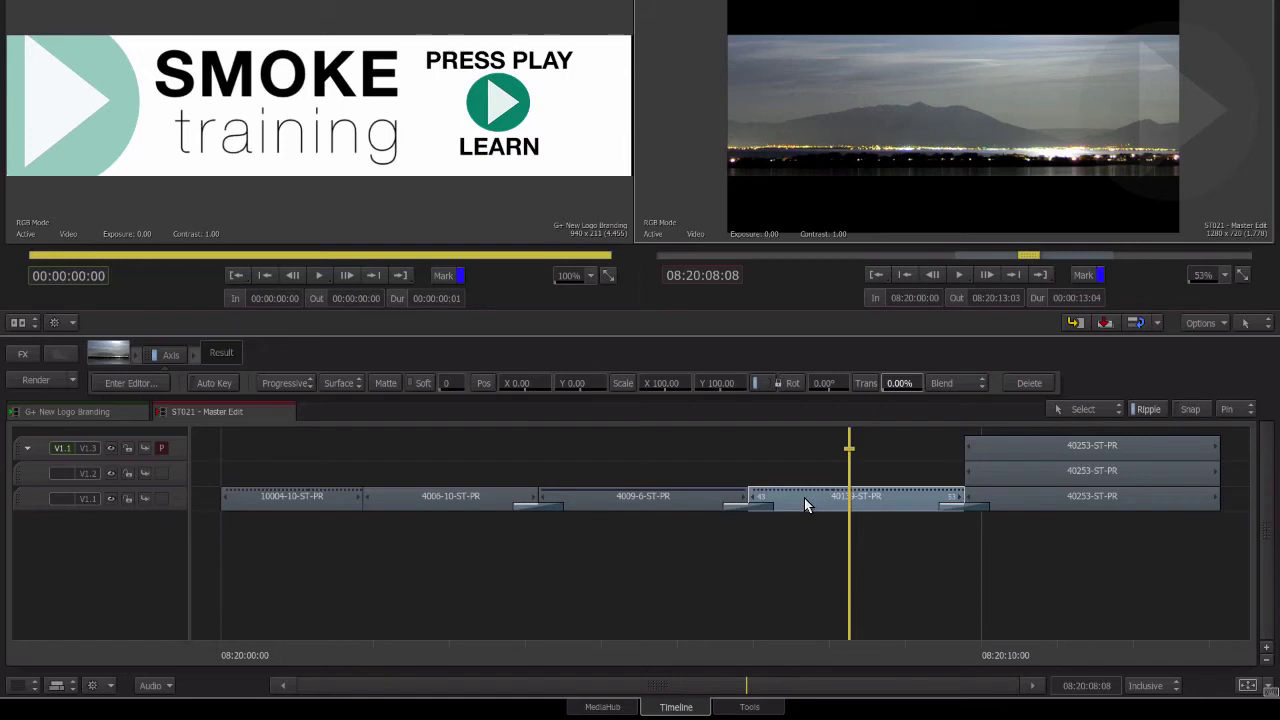
- Convert clip 40139-ST-PR to ConnectFX and add a 2D Transform that enlarges it and rotates it 11°
{"action": "right_click", "coordinate": [804, 498]}
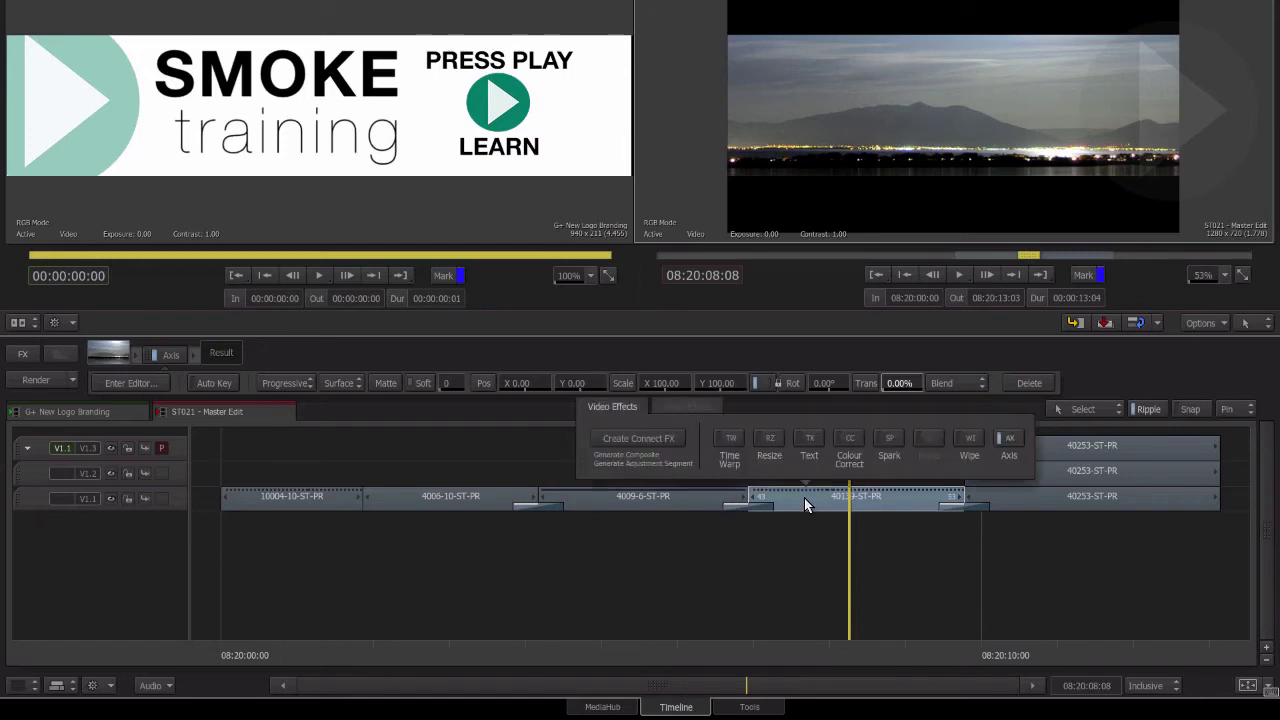
{"action": "left_click", "coordinate": [640, 439]}
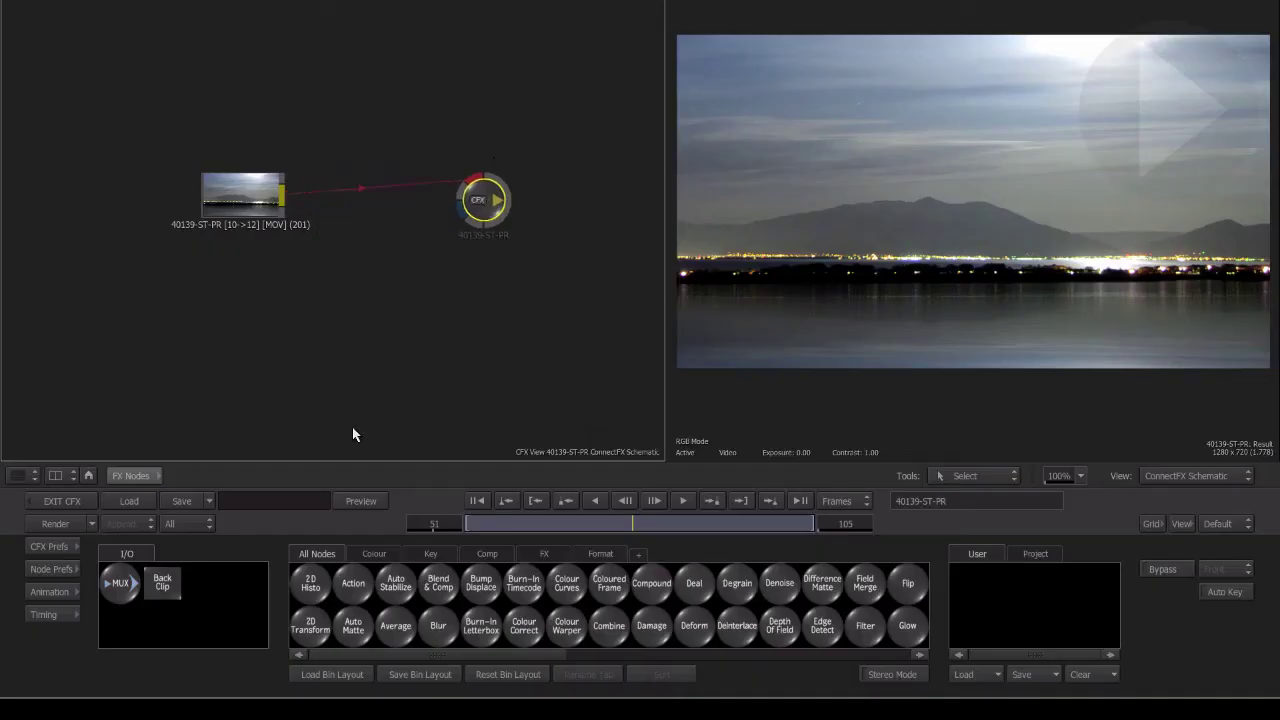
{"action": "double_click", "coordinate": [312, 630]}
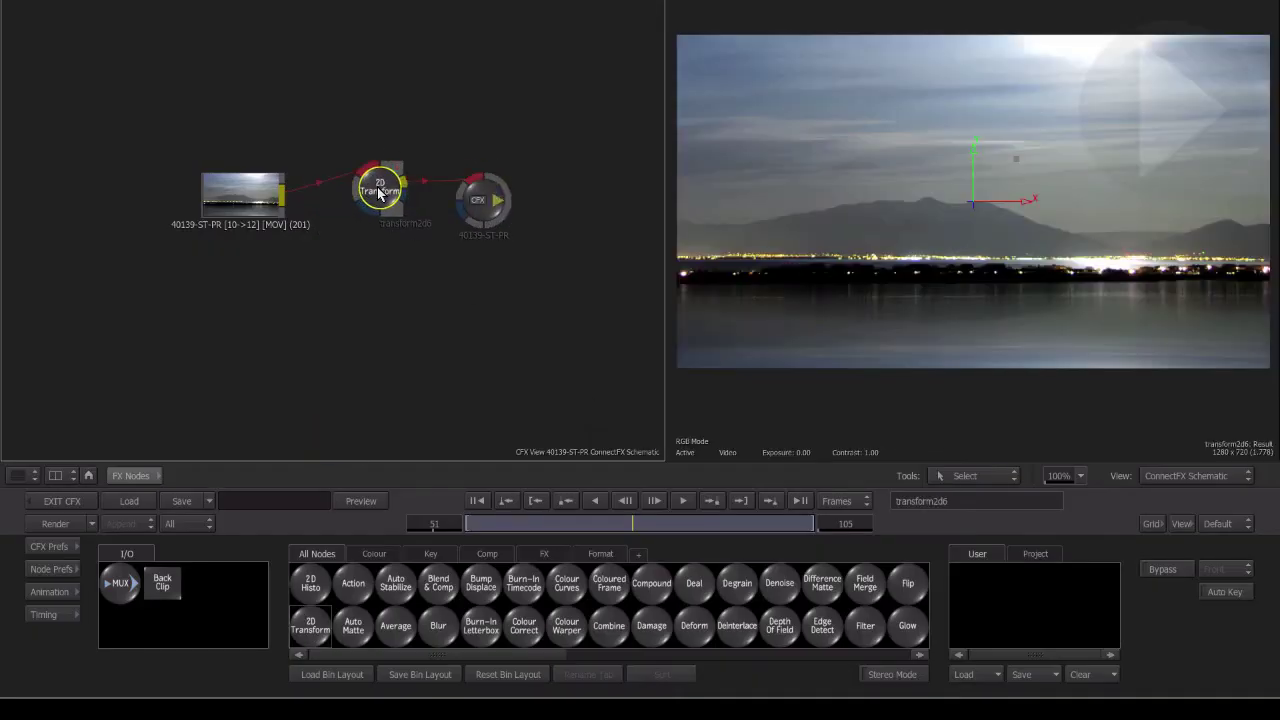
{"action": "left_click", "coordinate": [370, 204]}
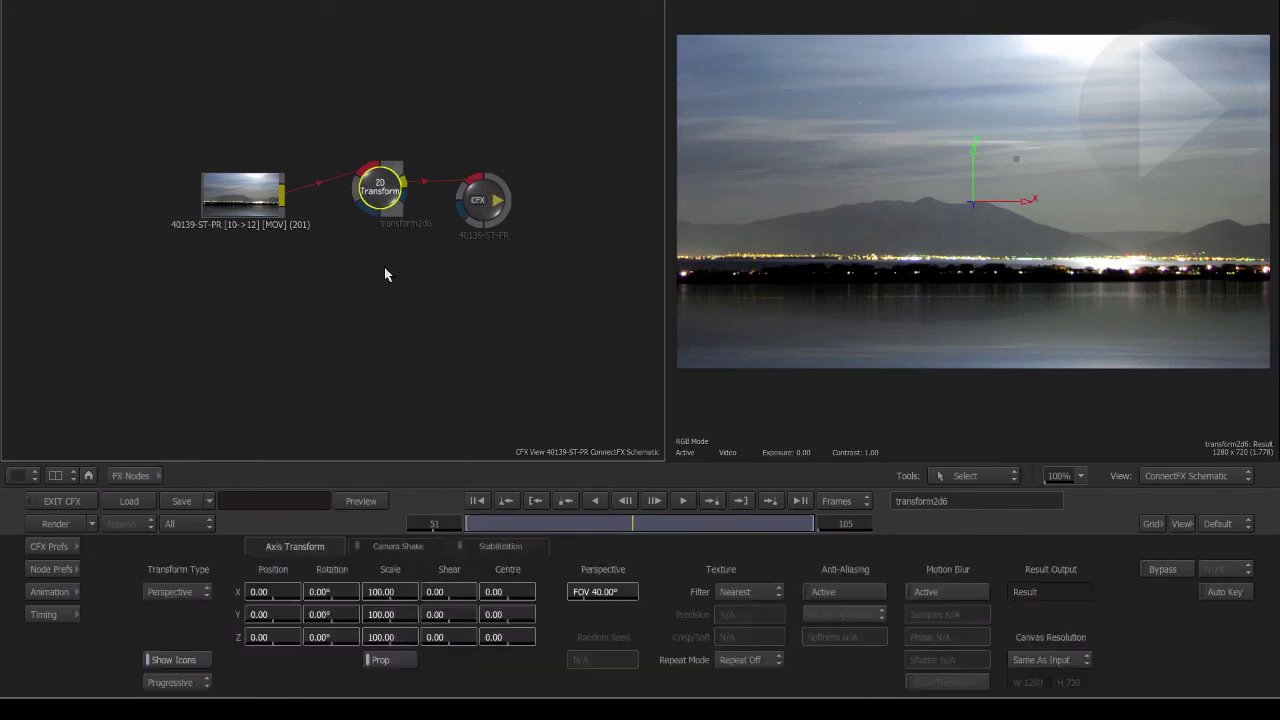
{"action": "left_click_drag", "start_coordinate": [388, 593], "coordinate": [445, 600]}
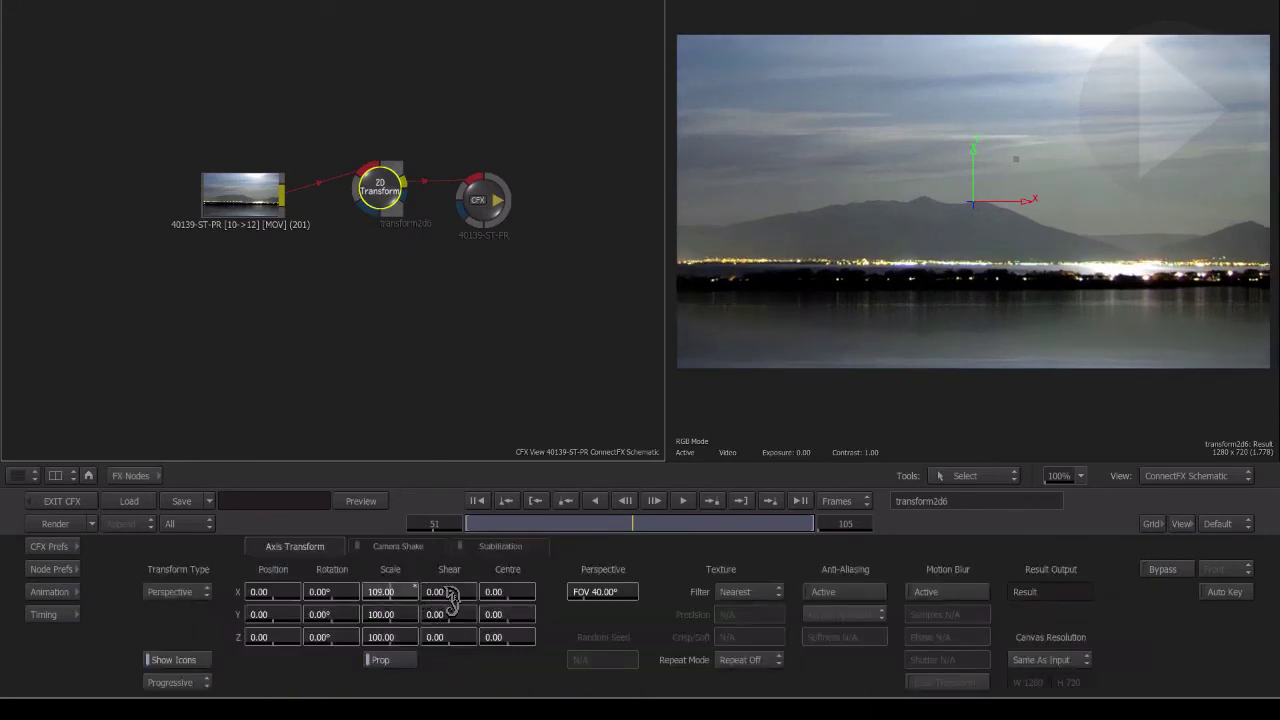
{"action": "left_click_drag", "start_coordinate": [357, 640], "coordinate": [517, 582]}
- Exit ConnectFX, scrub through the tilted mountain shot, and heighten track V1.1 to reveal effect badges
{"action": "left_click", "coordinate": [60, 503]}
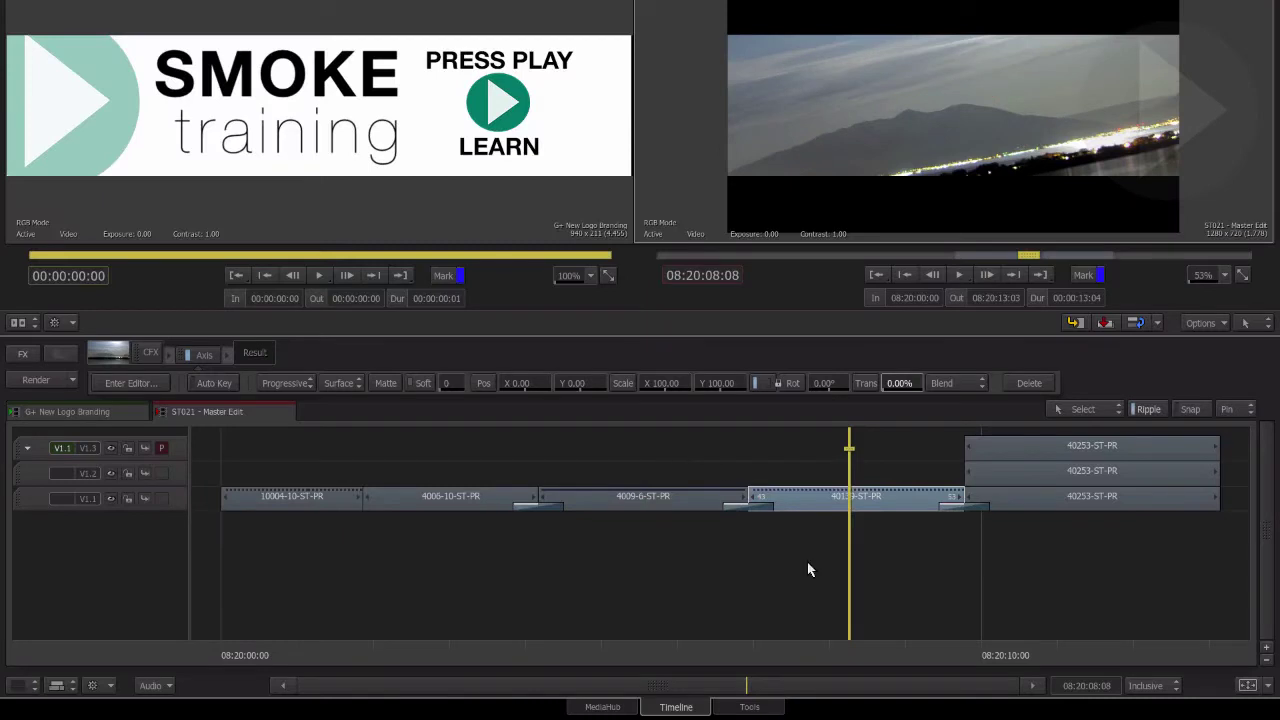
{"action": "left_click_drag", "start_coordinate": [827, 647], "coordinate": [820, 645]}
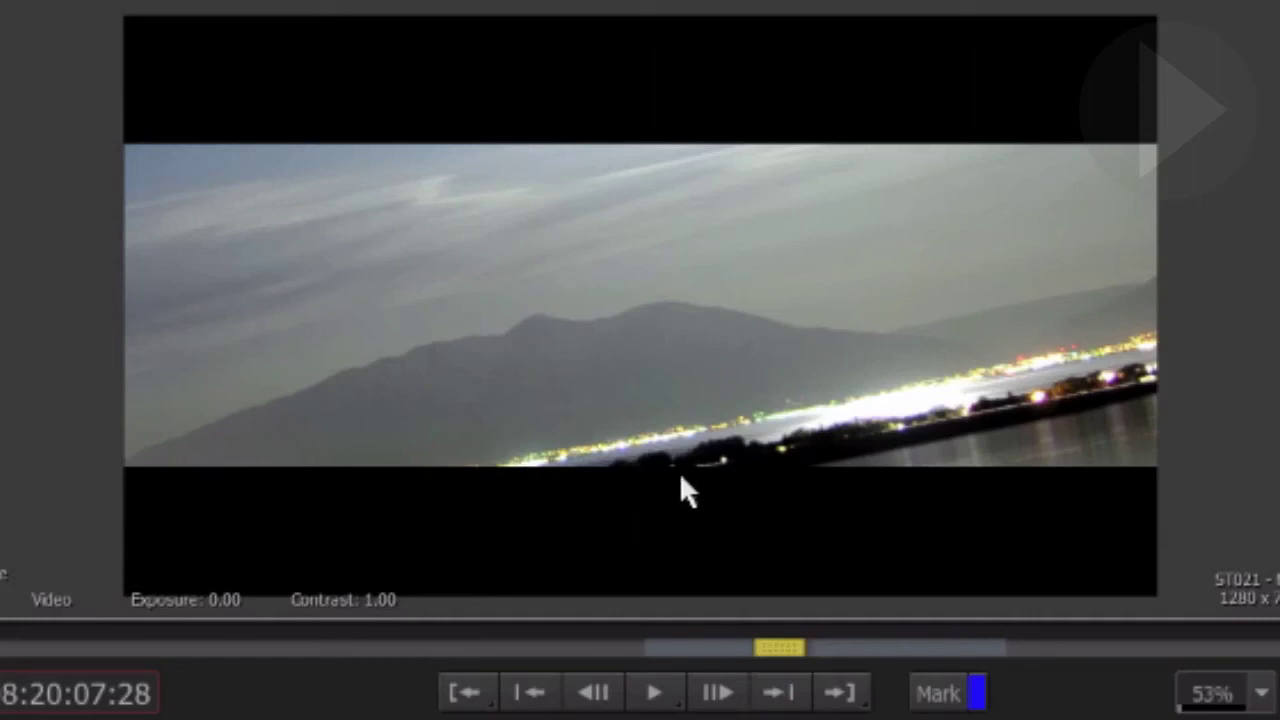
{"action": "left_click_drag", "start_coordinate": [137, 565], "coordinate": [134, 611]}
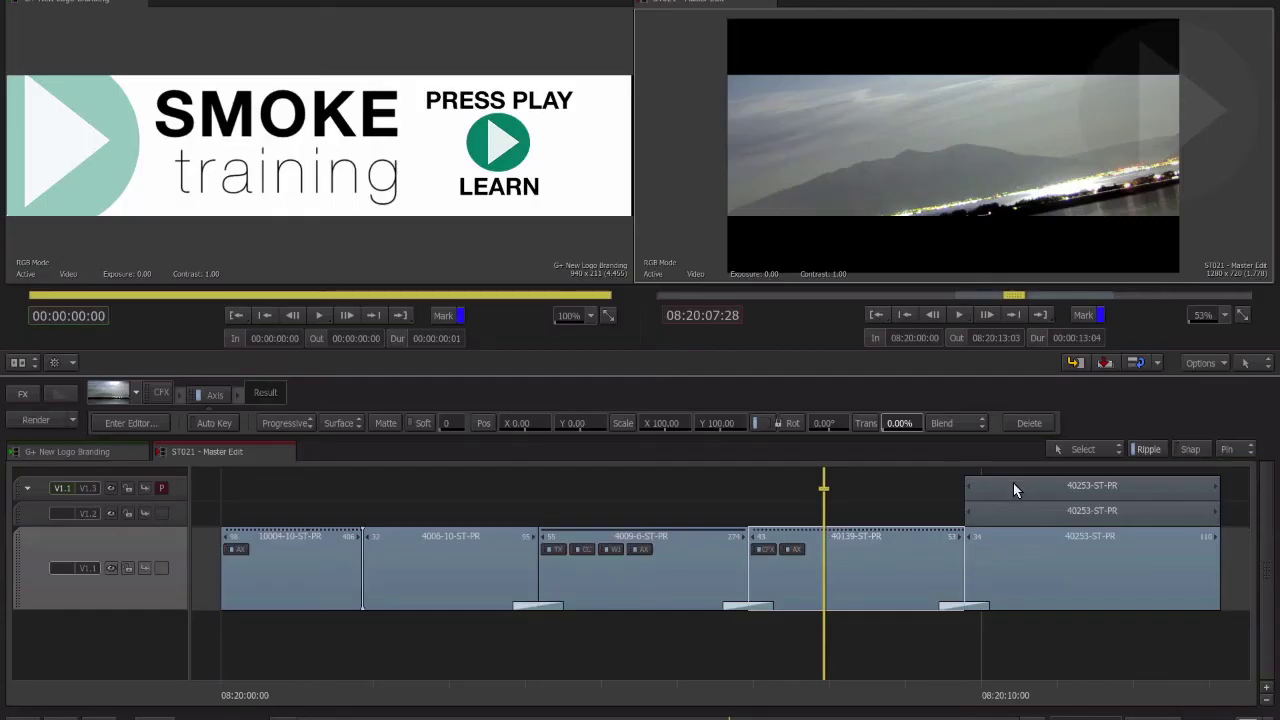
- Select the three stacked 40253-ST-PR clips, create one ConnectFX, and rearrange the Action and output nodes
{"action": "left_click", "coordinate": [1013, 483]}
{"action": "left_click", "coordinate": [1033, 556], "text": "shift"}
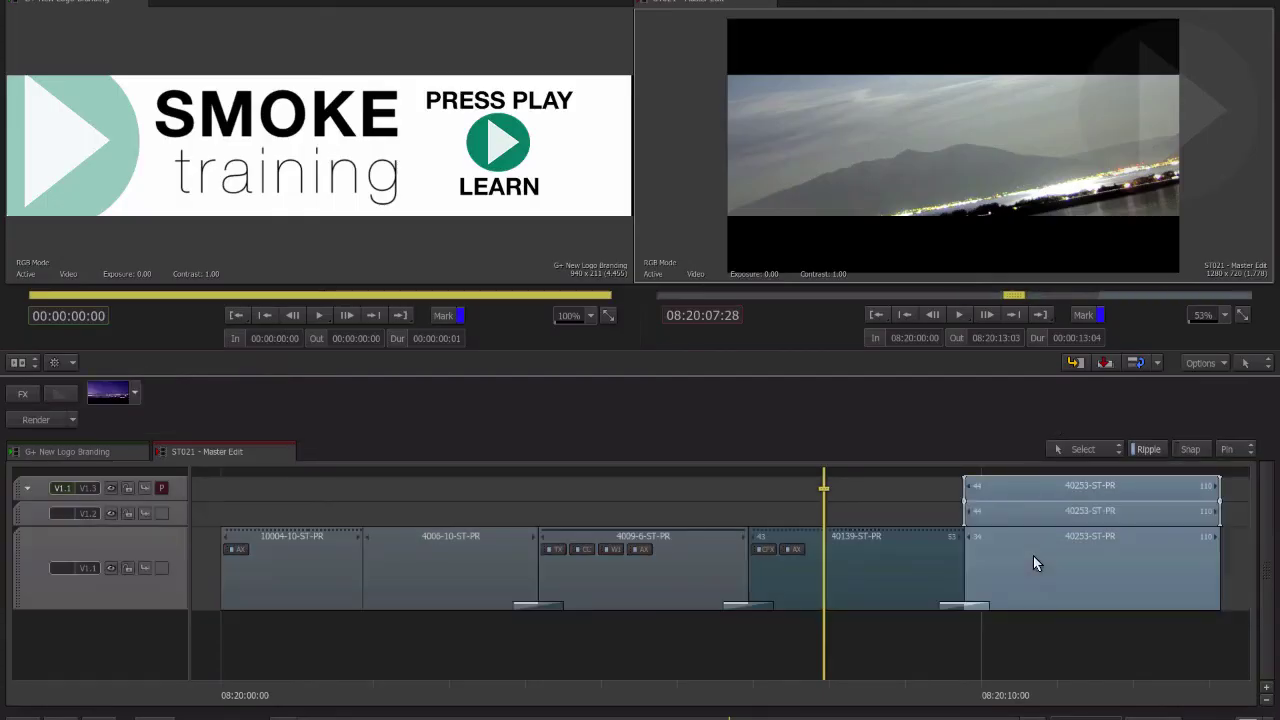
{"action": "right_click", "coordinate": [1033, 556]}
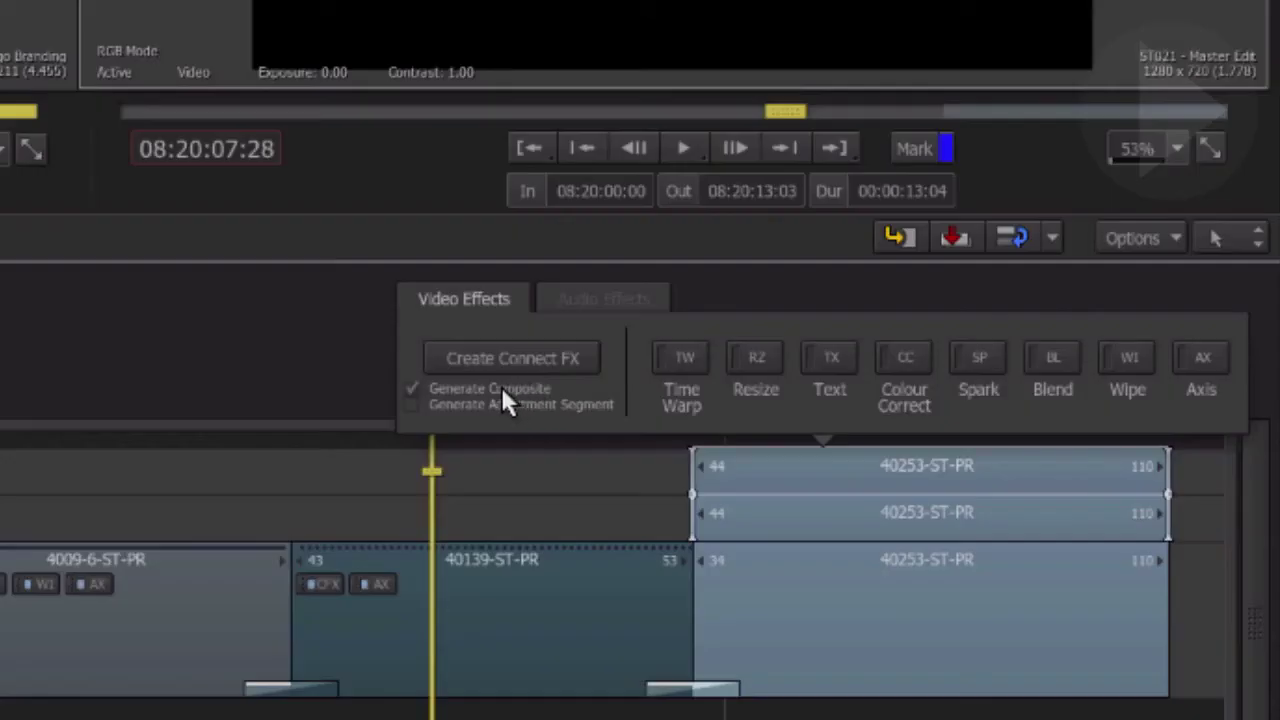
{"action": "left_click", "coordinate": [548, 360]}
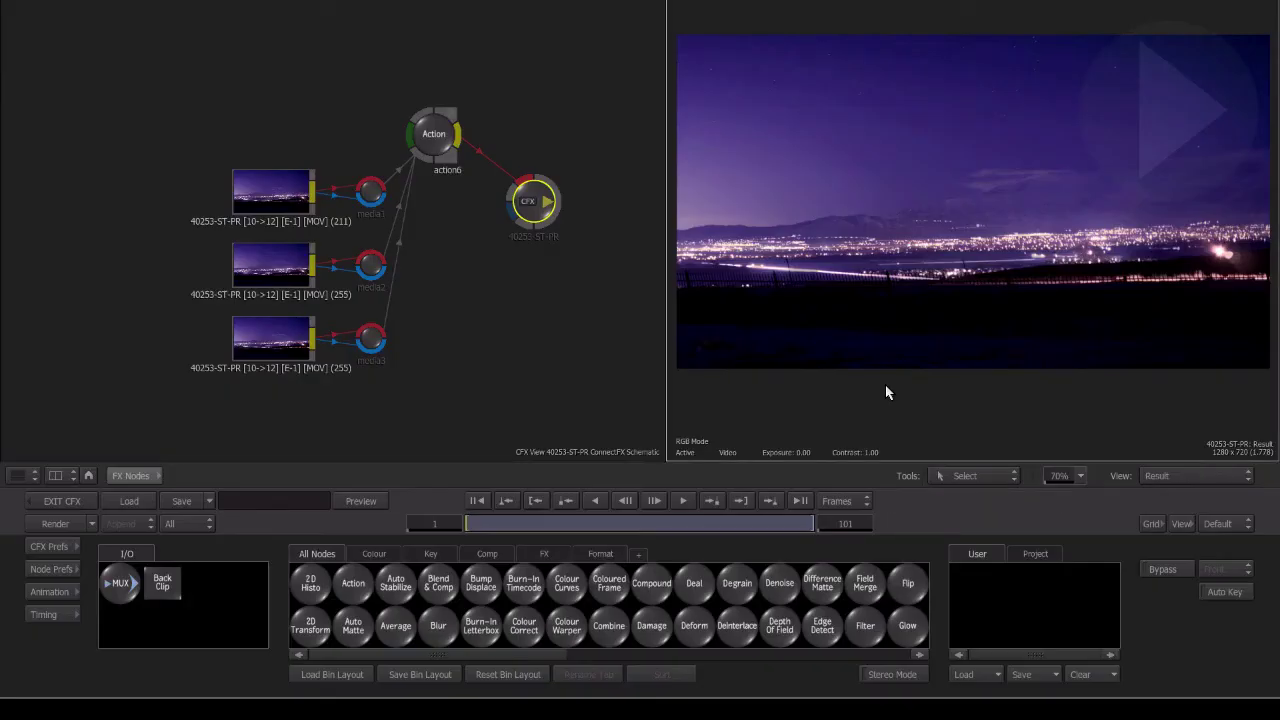
{"action": "left_click_drag", "start_coordinate": [535, 207], "coordinate": [581, 200]}
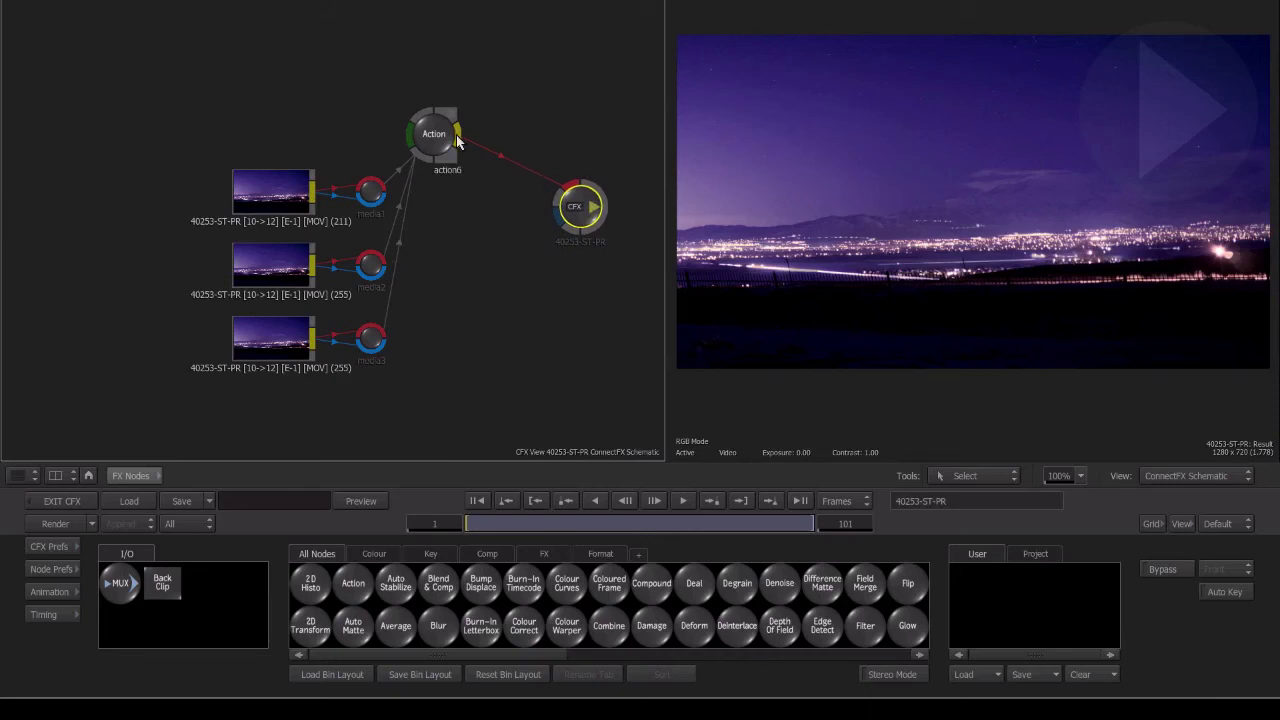
{"action": "left_click_drag", "start_coordinate": [439, 137], "coordinate": [502, 217]}
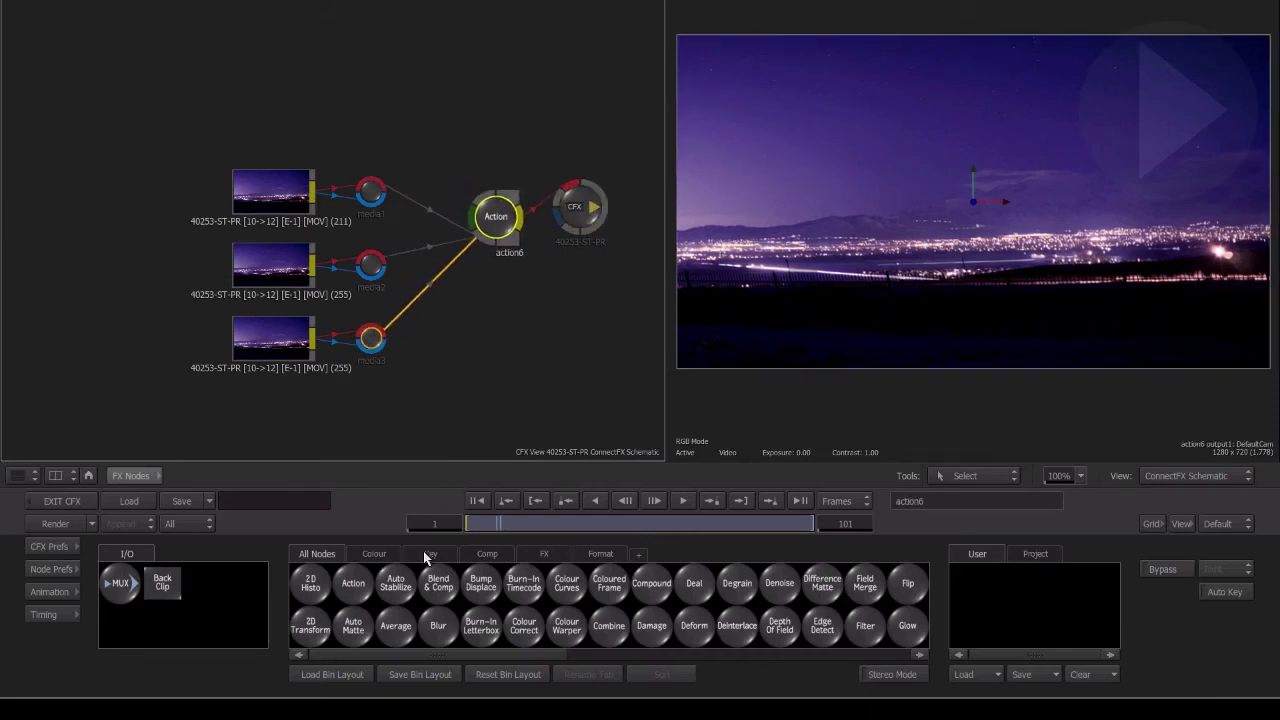